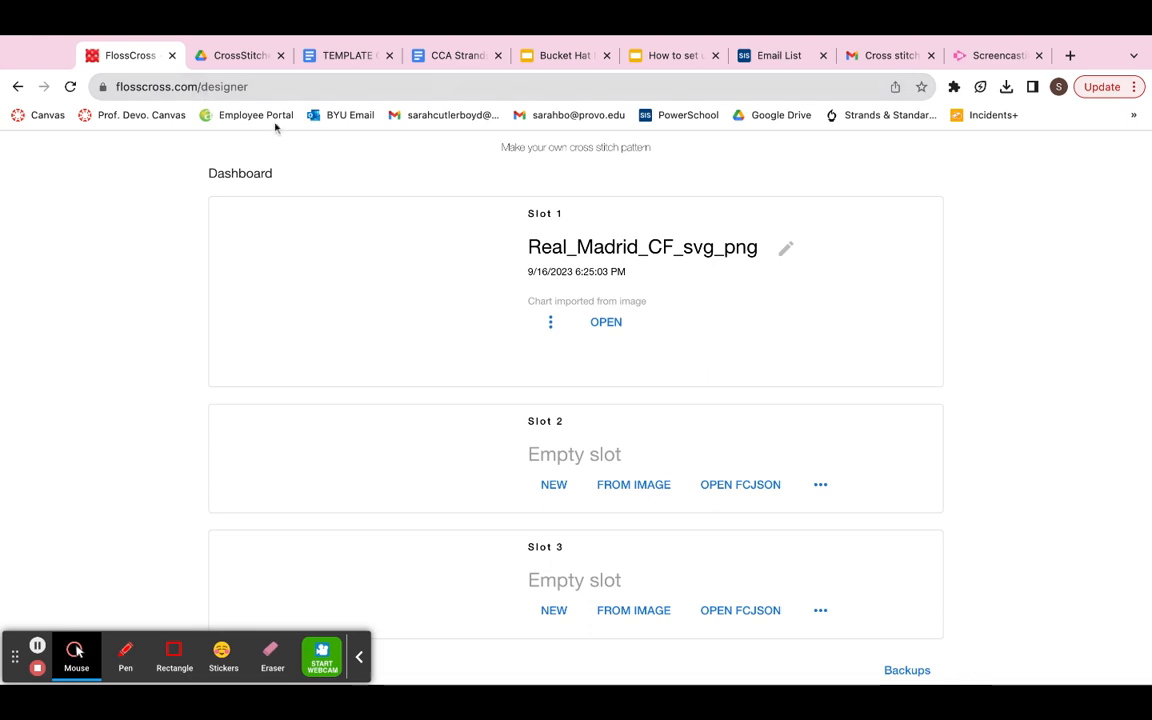
Step: Open flosscross.com in a new browser tab and start creating a pattern
left_click(1070, 56)
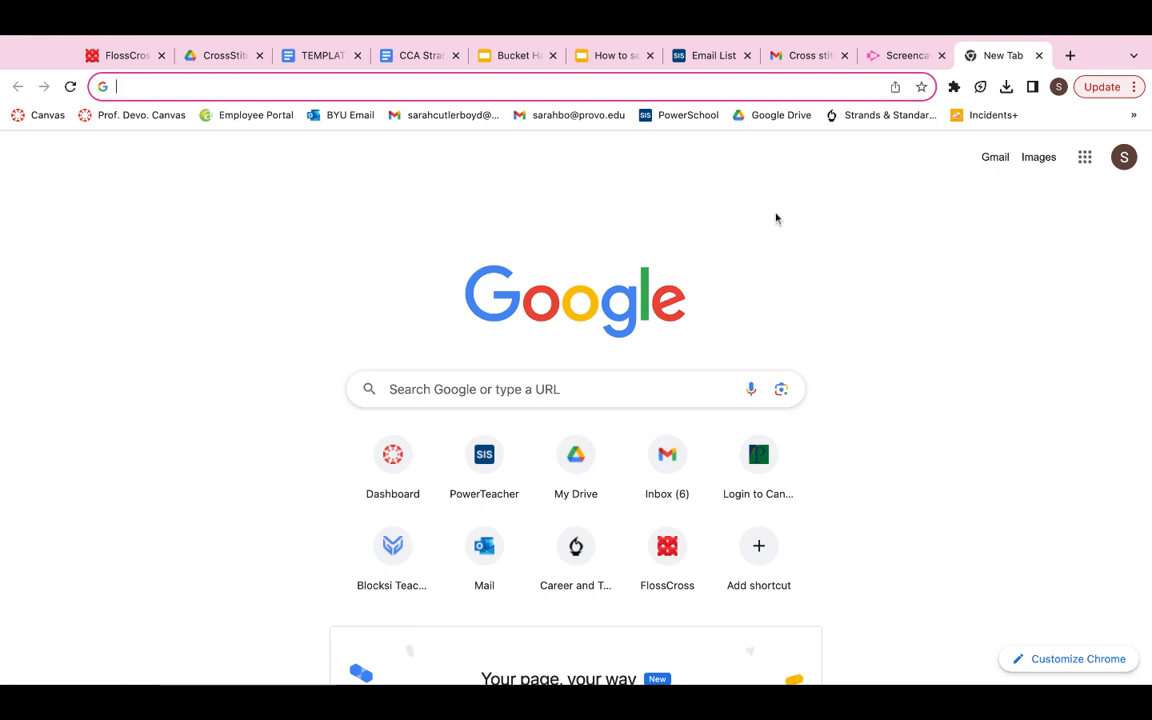
type("f")
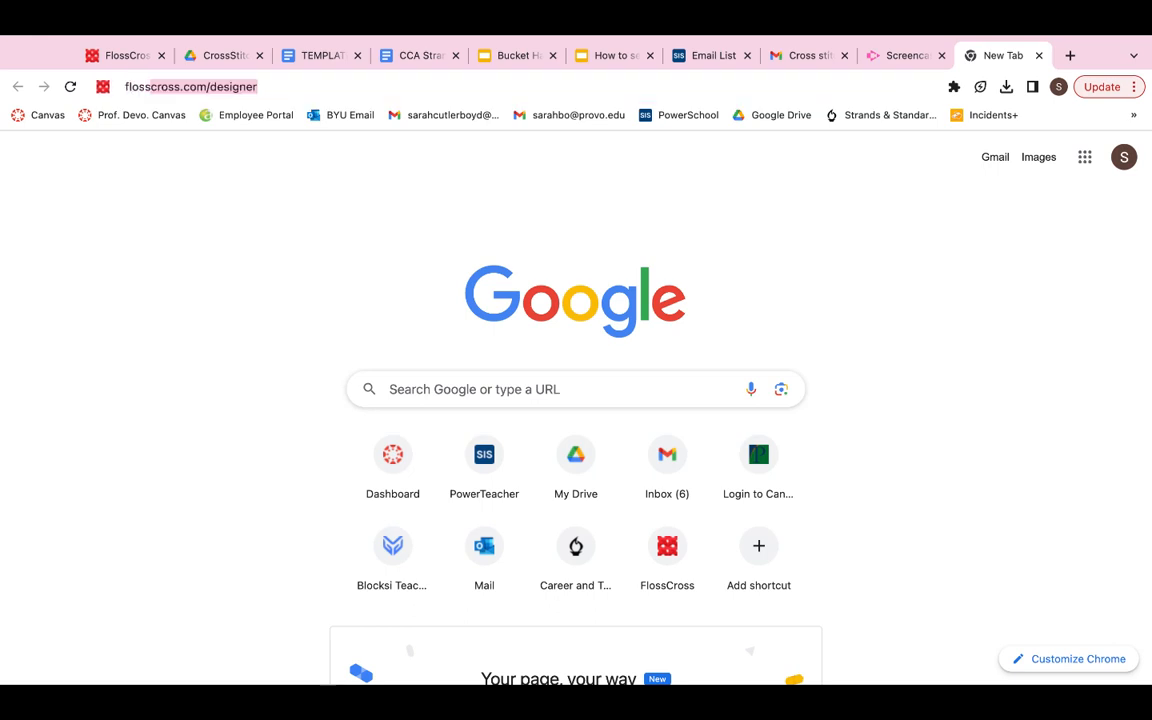
type("losscross.com")
key("Delete")
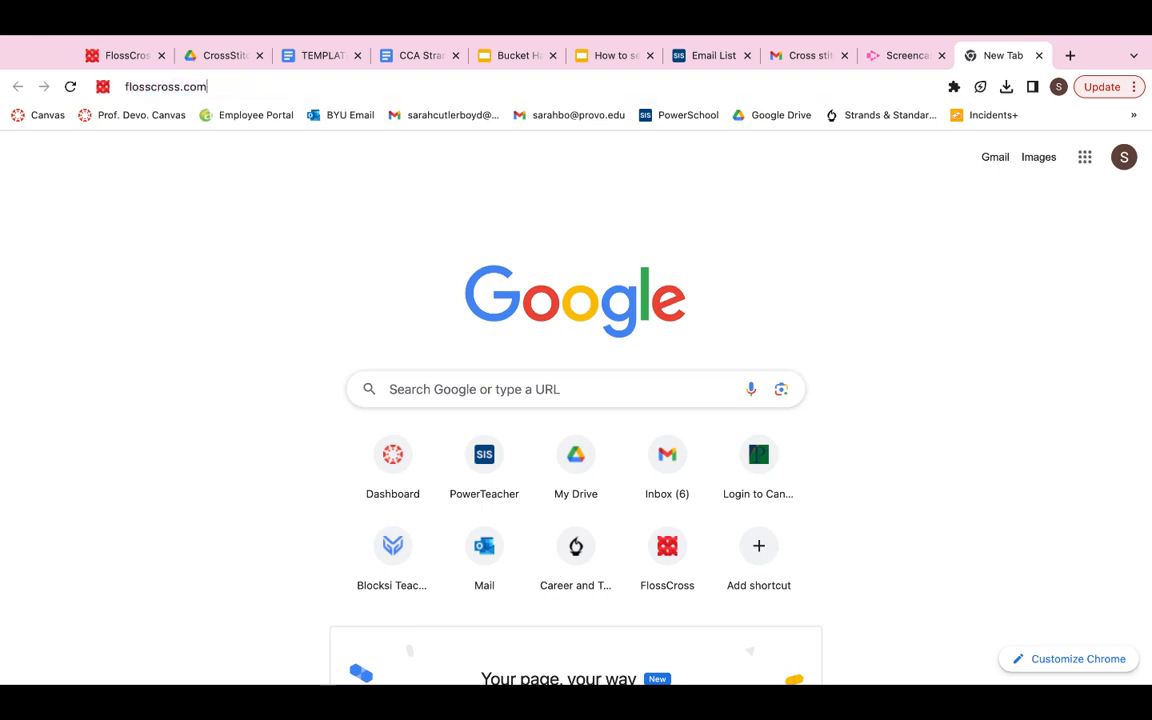
key("Return")
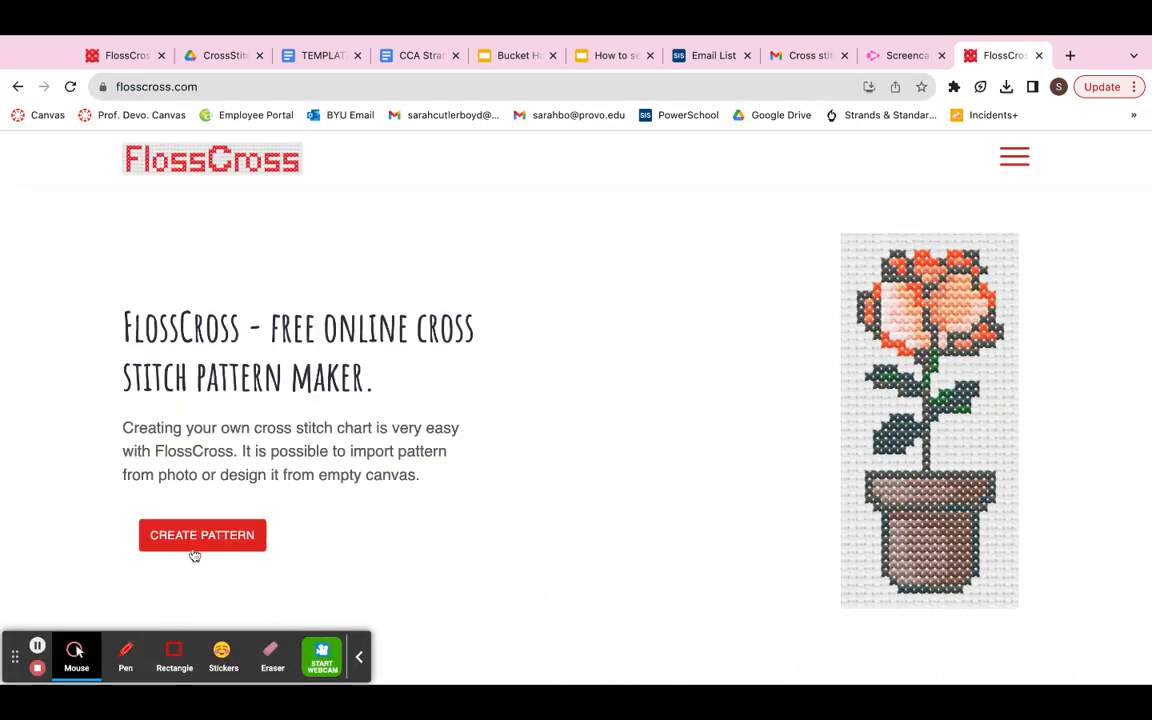
left_click(203, 544)
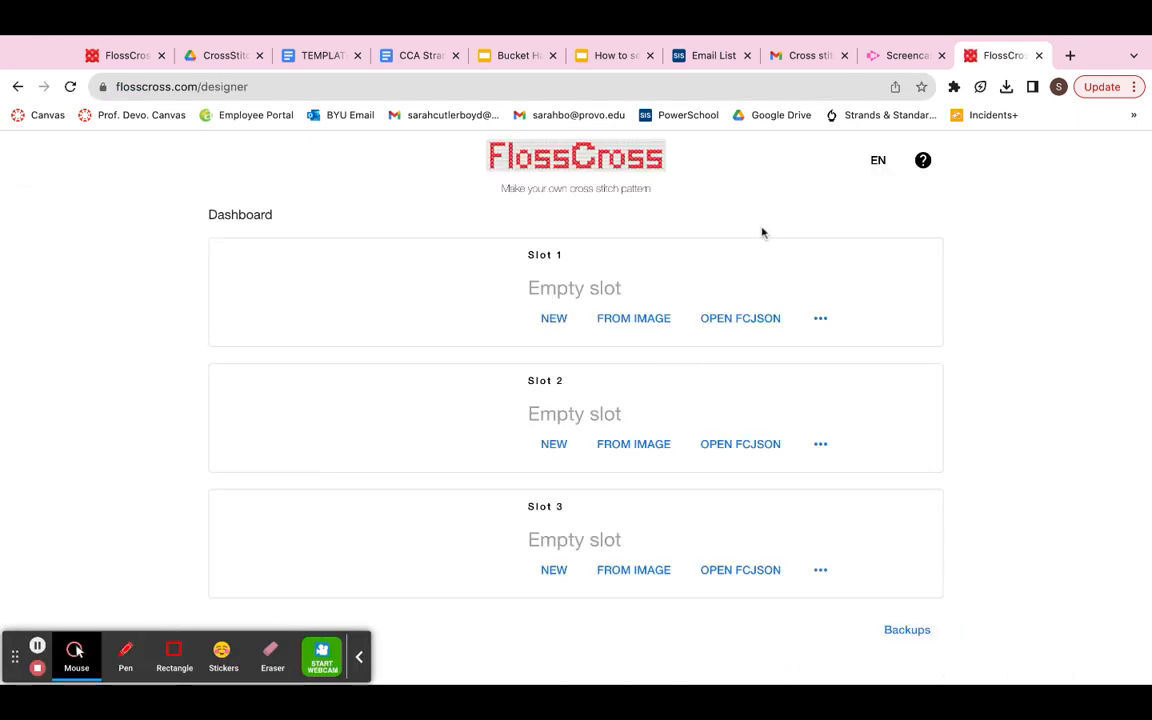
Step: Import the tulip hoop picture into slot 1 and crop it closely around the three tulips and both zigzag borders
left_click(633, 318)
left_click(607, 283)
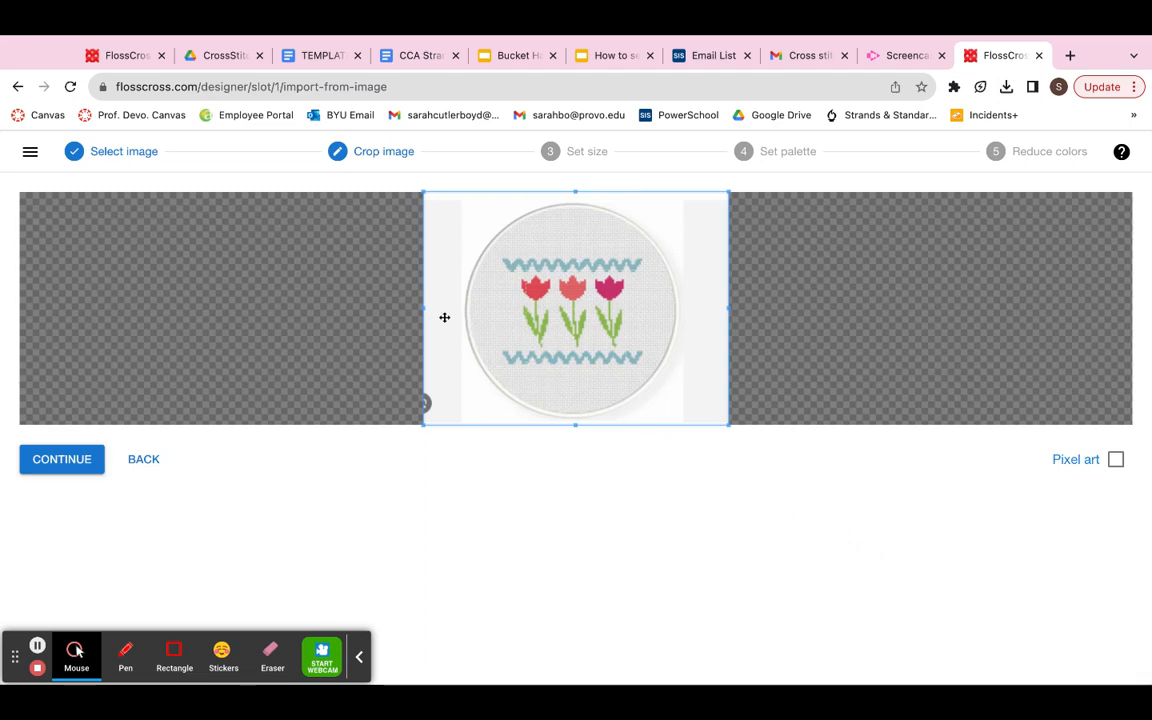
left_click_drag(424, 309, 500, 309)
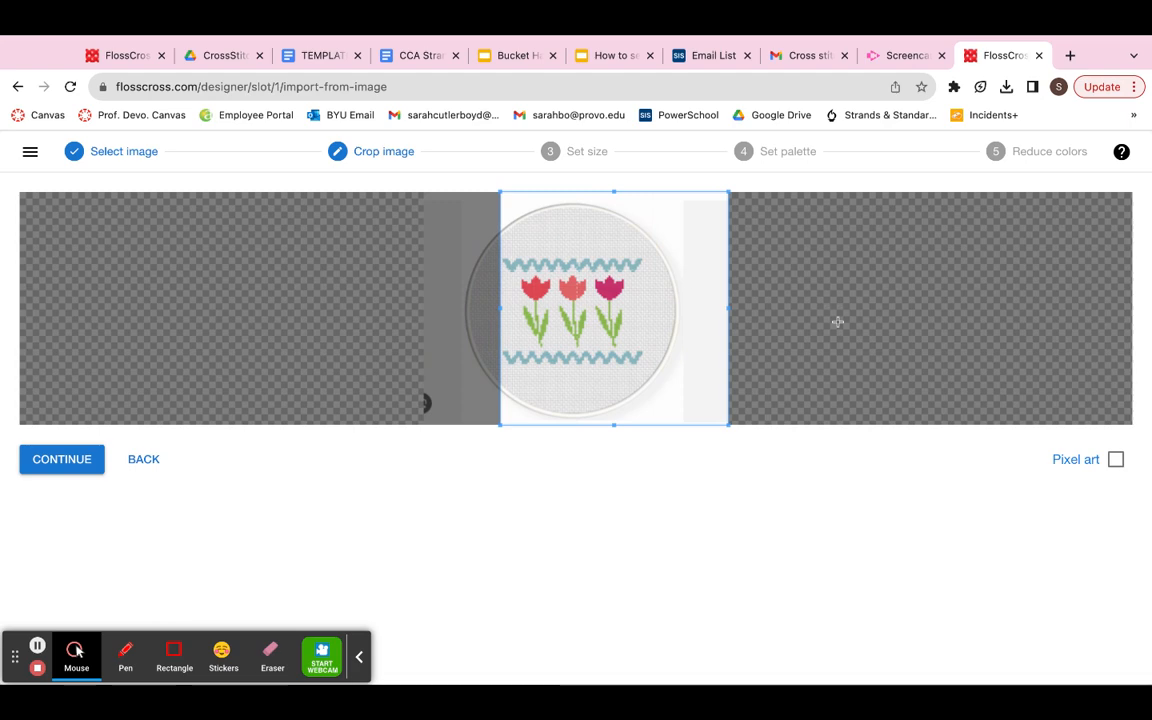
left_click_drag(727, 309, 646, 309)
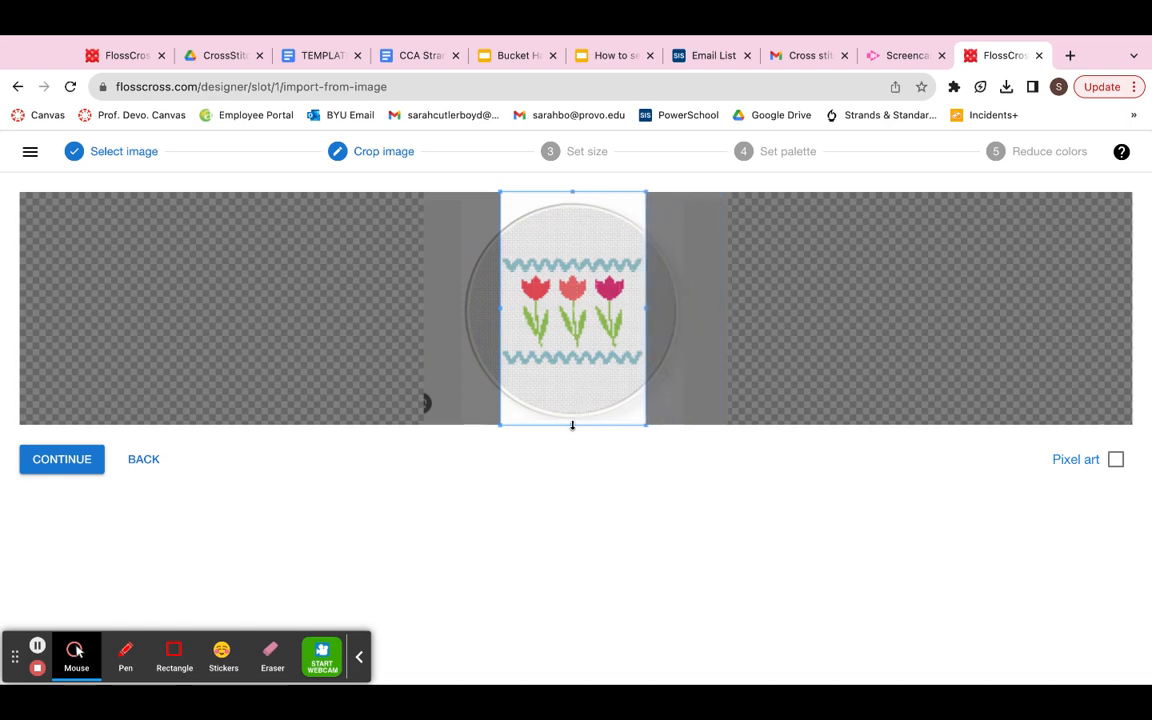
left_click_drag(572, 425, 572, 367)
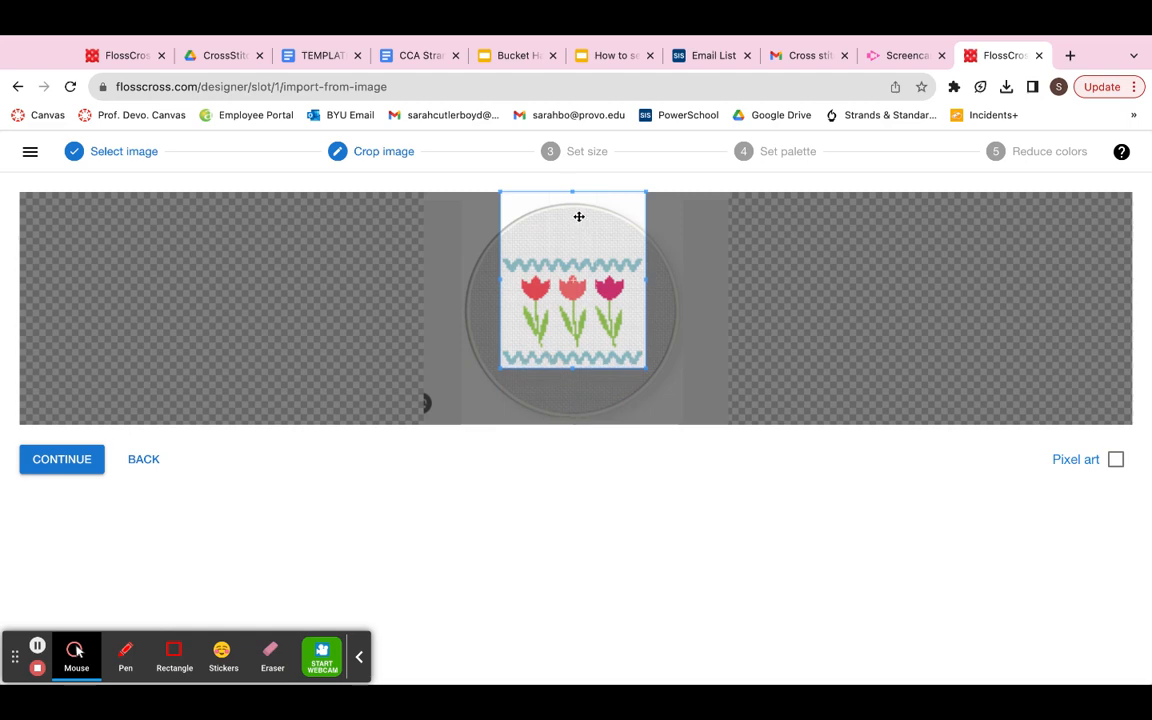
left_click_drag(572, 193, 572, 255)
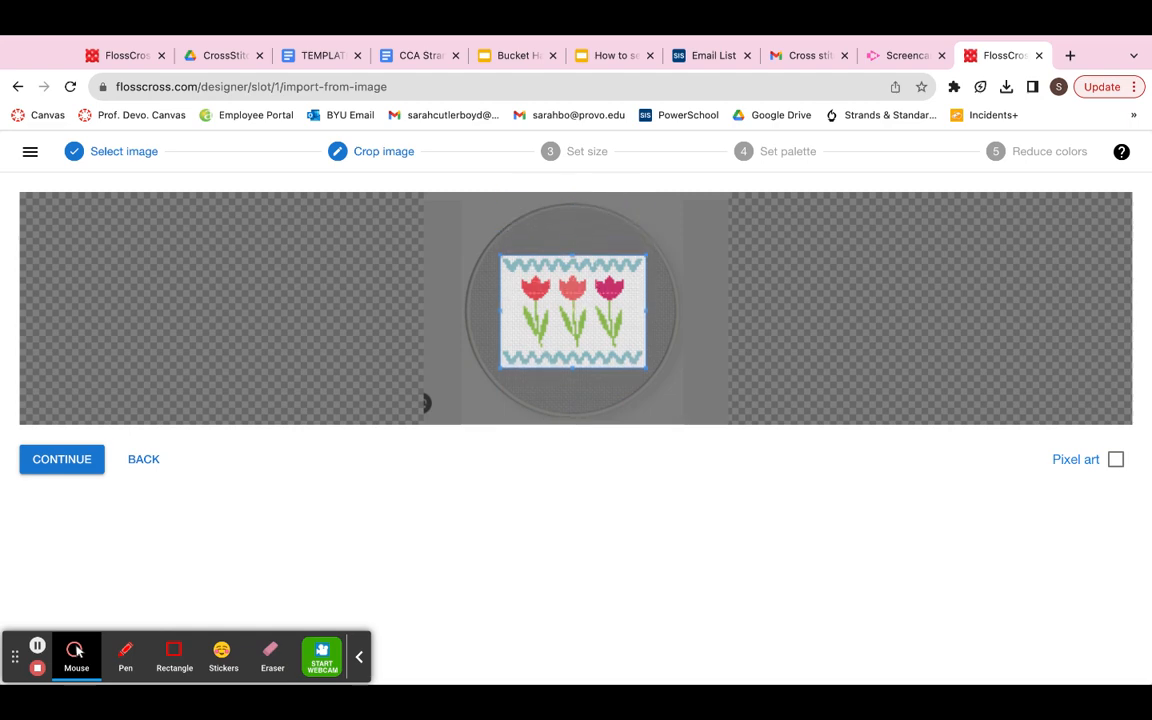
left_click(72, 463)
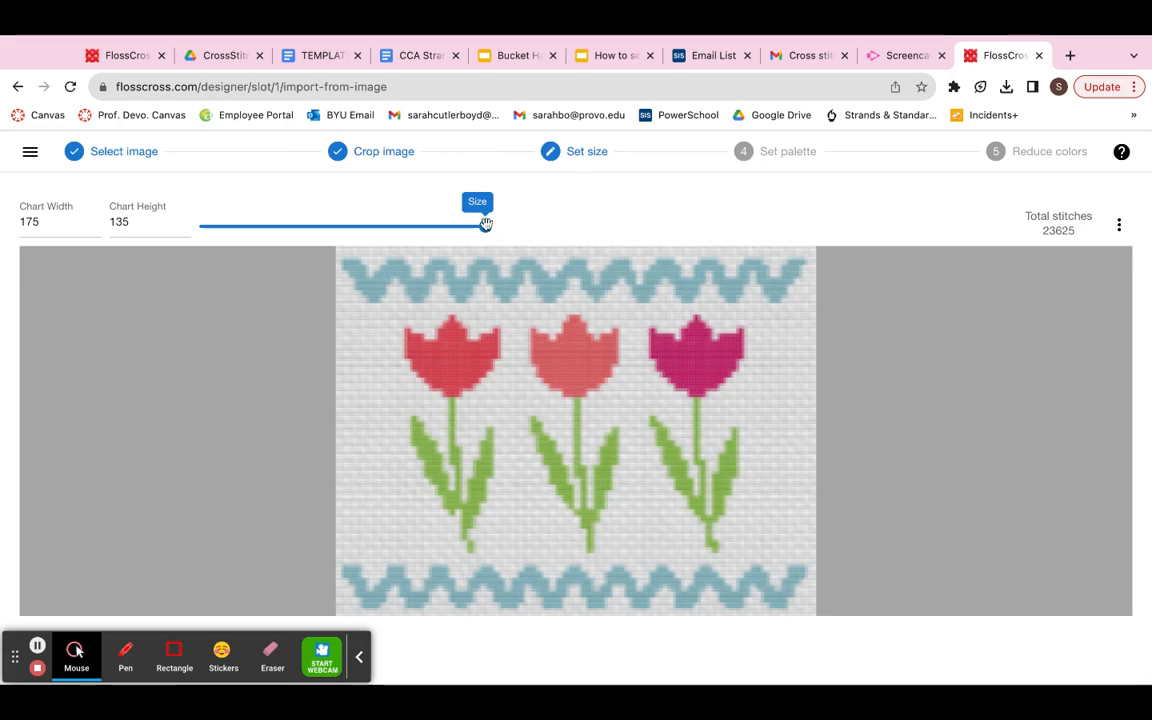
Step: Set the chart size to 64 stitches wide by 49 high and proceed to the palette settings
left_click_drag(484, 226, 302, 224)
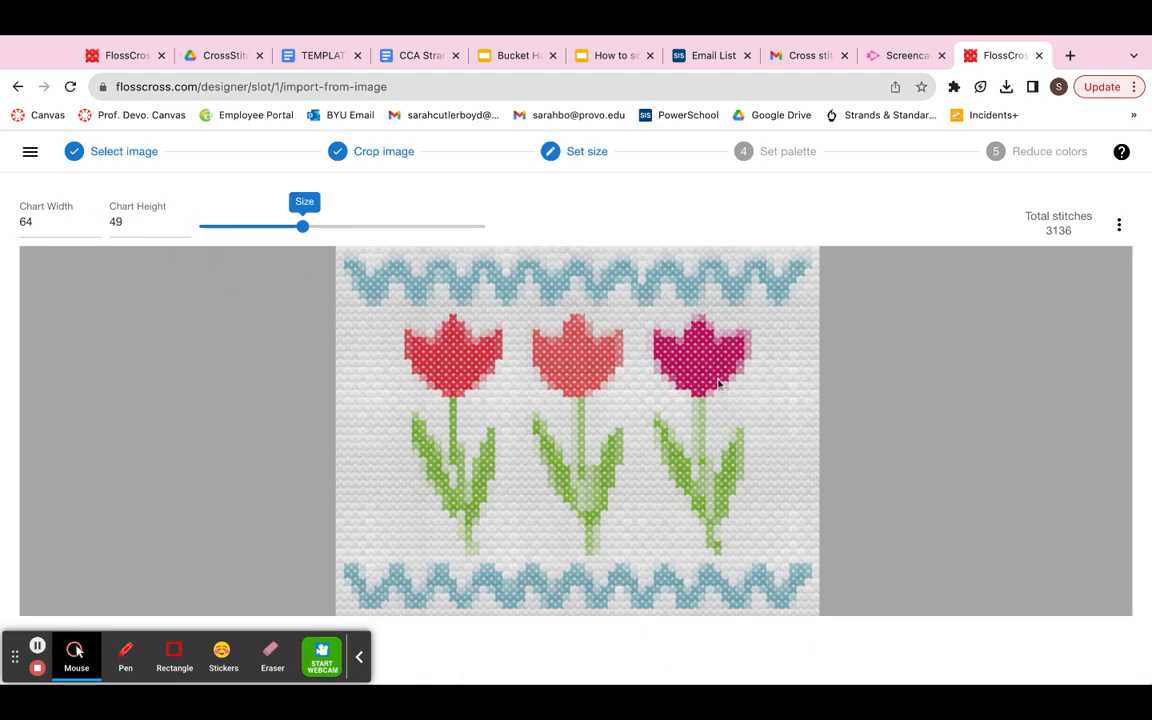
left_click(359, 657)
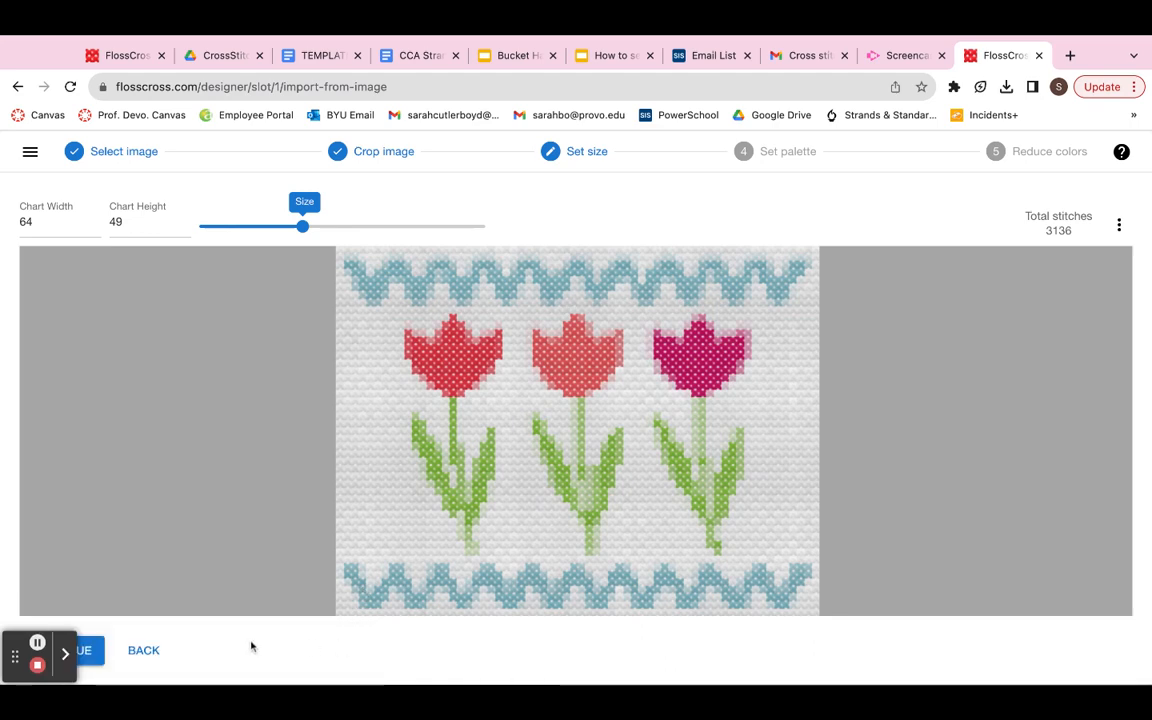
left_click(94, 645)
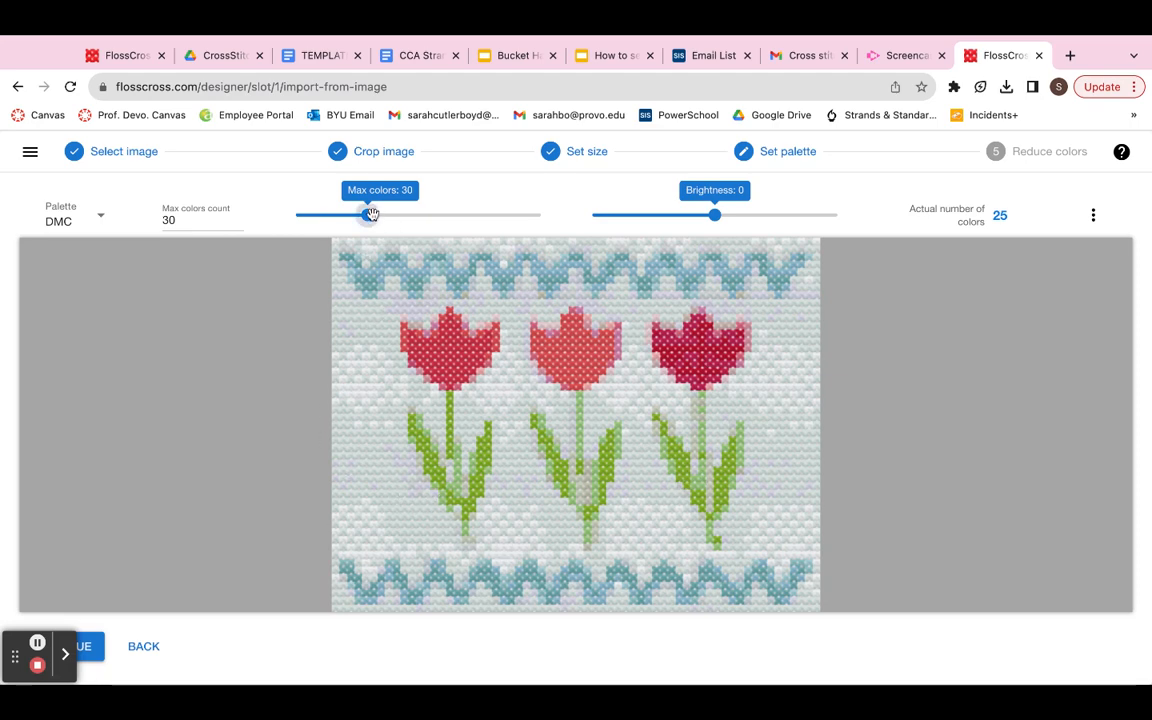
Step: Limit the DMC palette to a maximum of 5 colors and finish the image import
left_click_drag(371, 214, 304, 213)
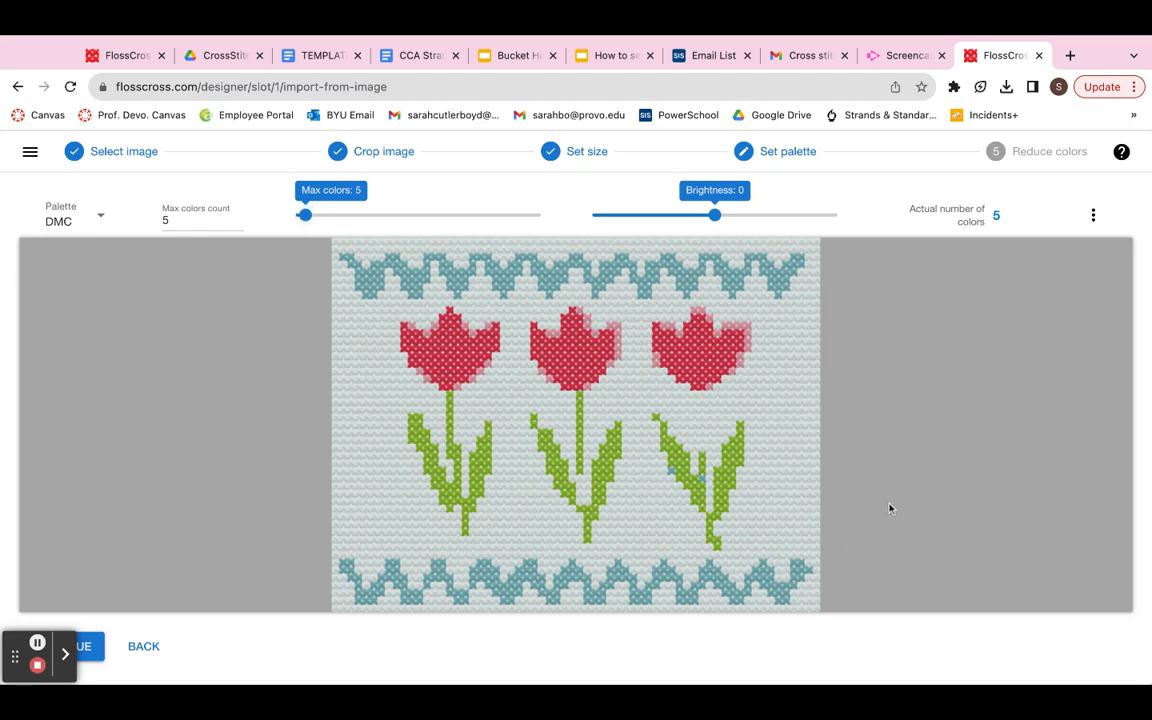
left_click(90, 649)
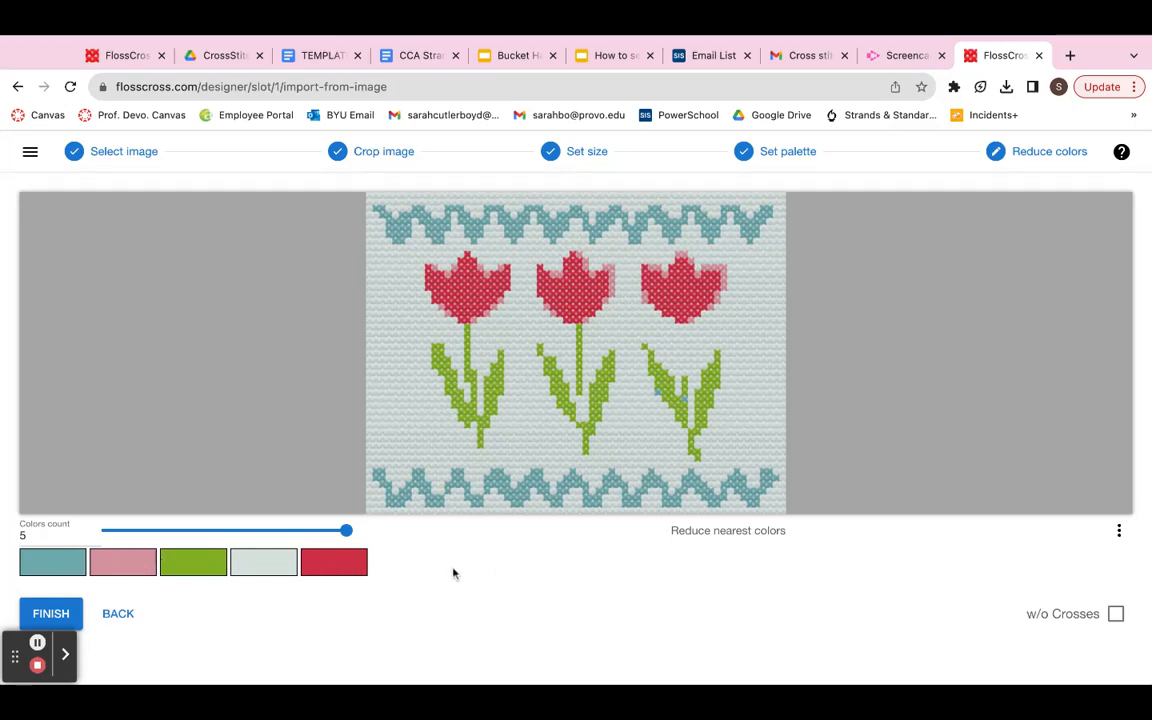
left_click(41, 614)
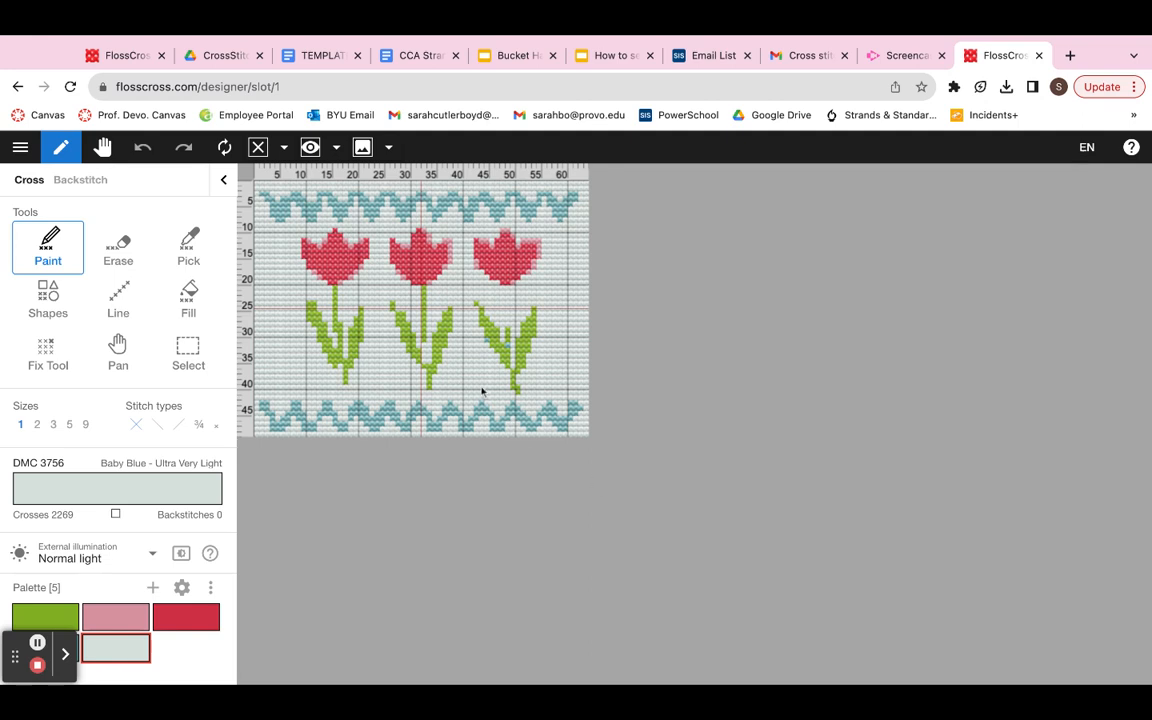
Step: Paint the whole first tulip blossom in DMC 778 Antique Mauve - Very Light
left_click(120, 348)
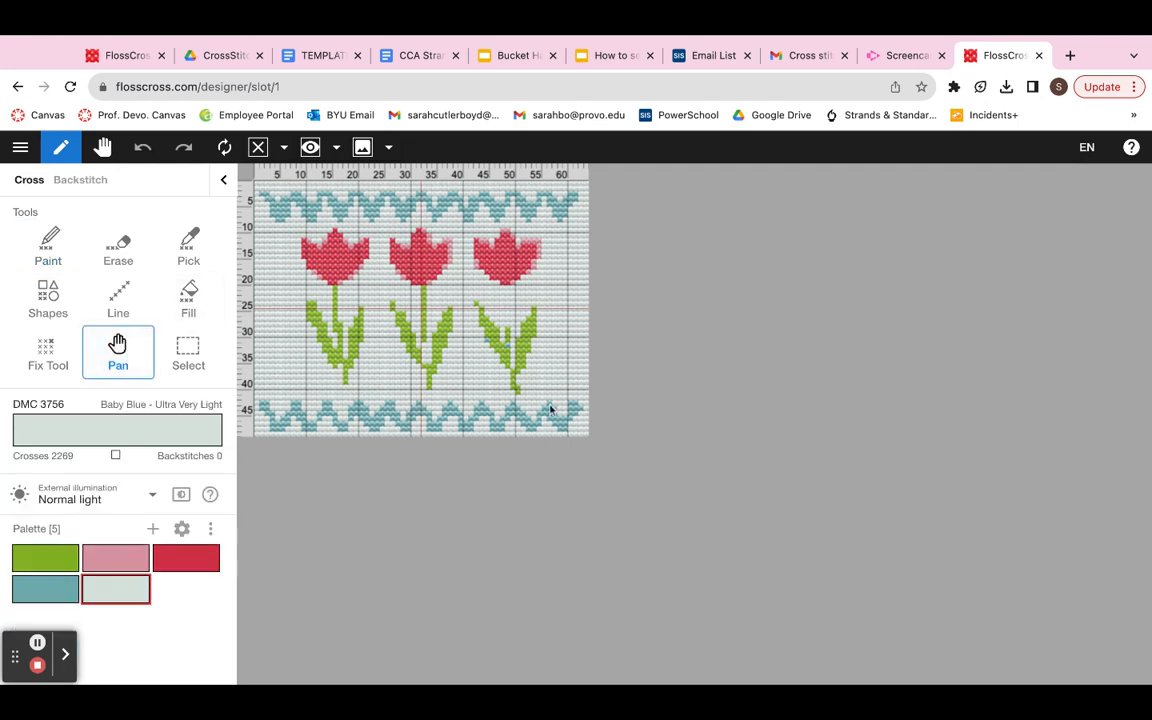
left_click_drag(496, 366, 743, 457)
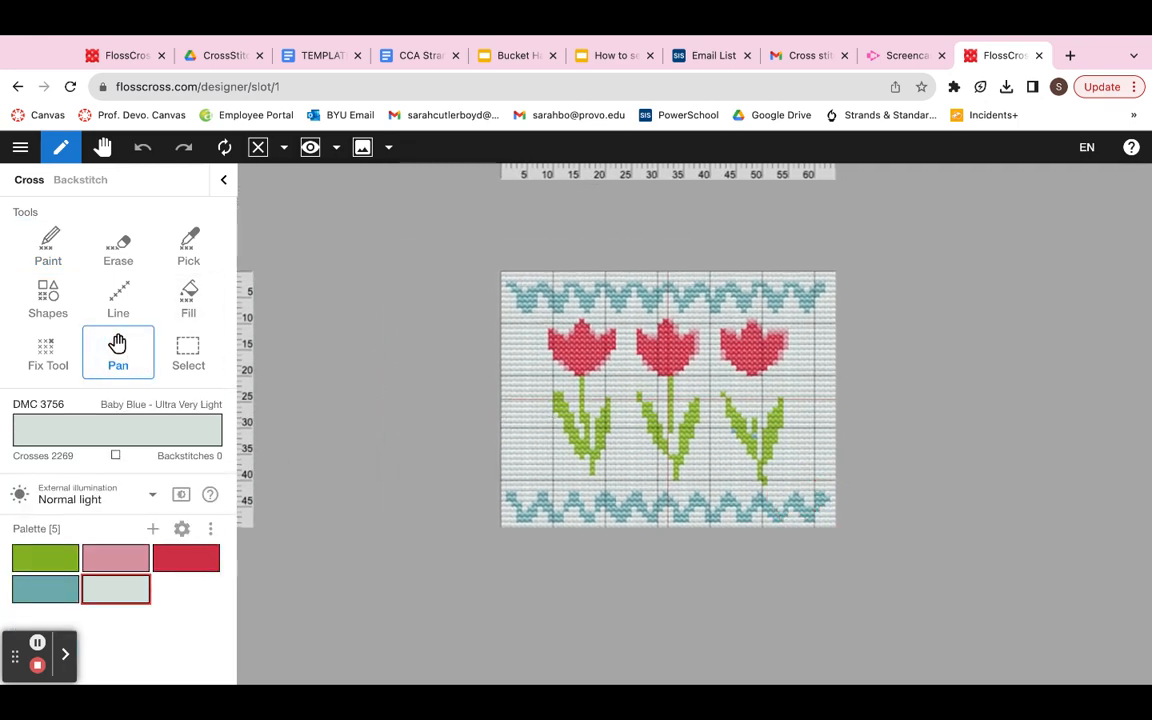
scroll(717, 500, "up", 3)
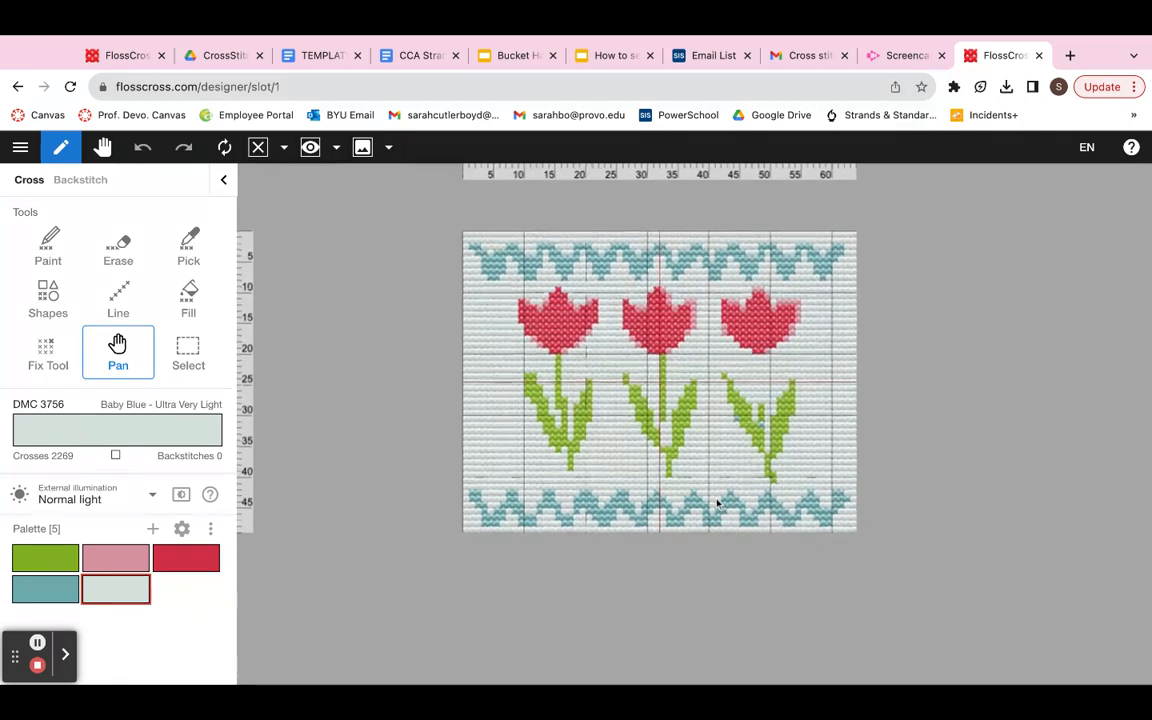
scroll(717, 503, "up", 3)
left_click_drag(736, 454, 735, 510)
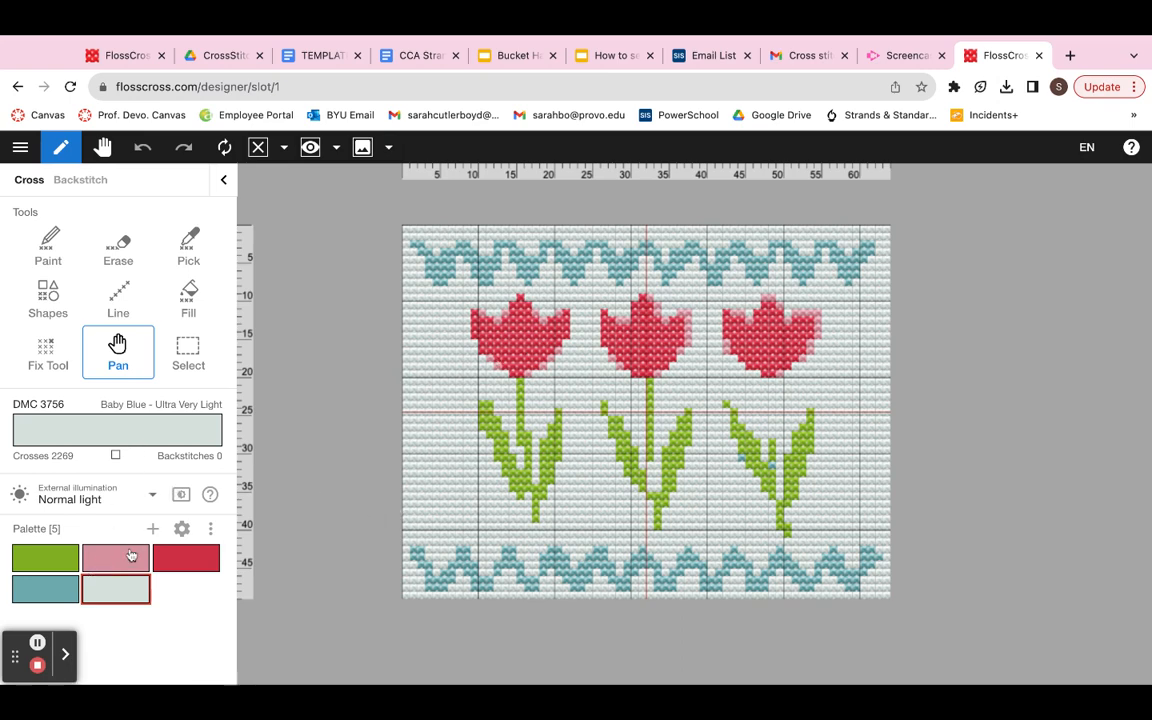
left_click(47, 245)
left_click(120, 626)
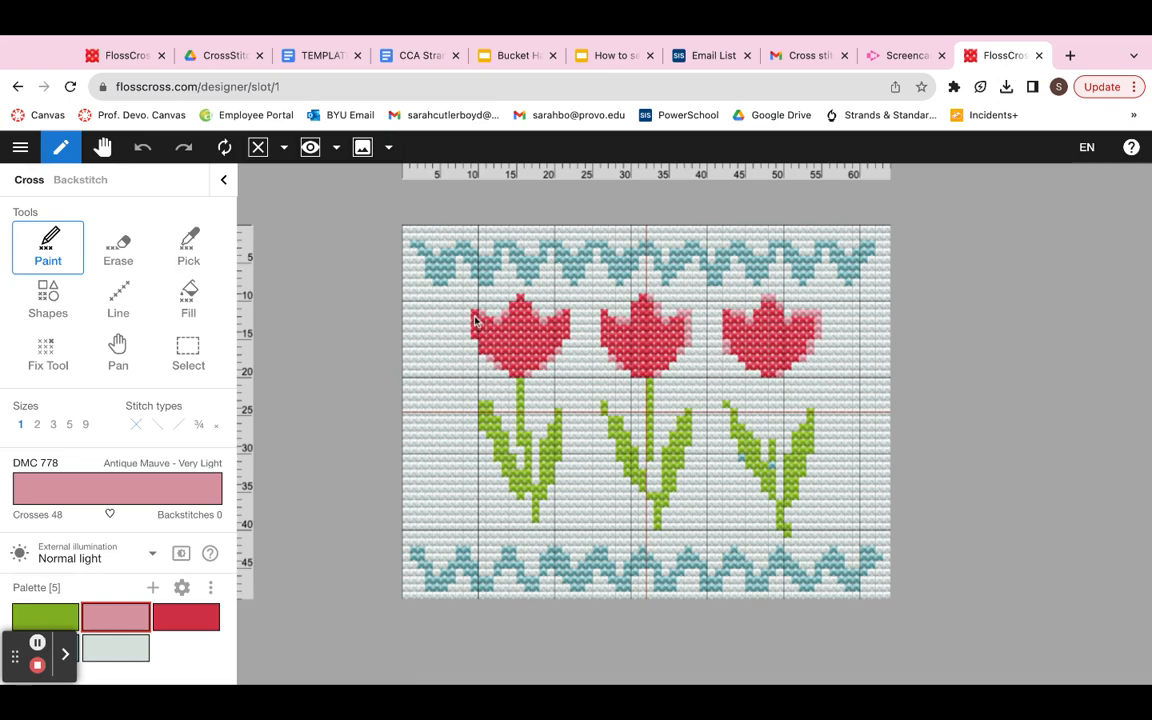
mouse_move(475, 320)
left_mouse_down()
mouse_move(545, 336)
mouse_move(485, 343)
mouse_move(557, 342)
left_mouse_up()
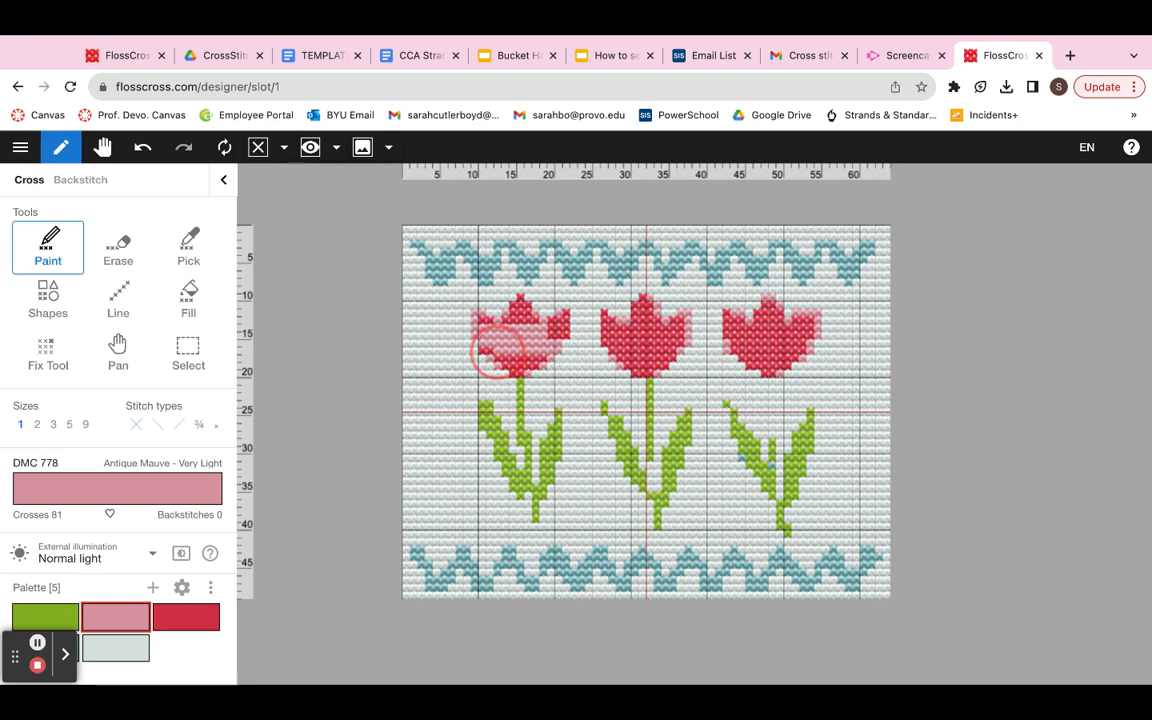
mouse_move(483, 348)
left_mouse_down()
mouse_move(504, 339)
mouse_move(506, 355)
mouse_move(540, 360)
mouse_move(513, 370)
mouse_move(492, 360)
mouse_move(510, 319)
mouse_move(534, 318)
mouse_move(521, 301)
mouse_move(553, 336)
mouse_move(561, 323)
mouse_move(554, 340)
mouse_move(562, 314)
mouse_move(565, 325)
mouse_move(483, 322)
left_mouse_up()
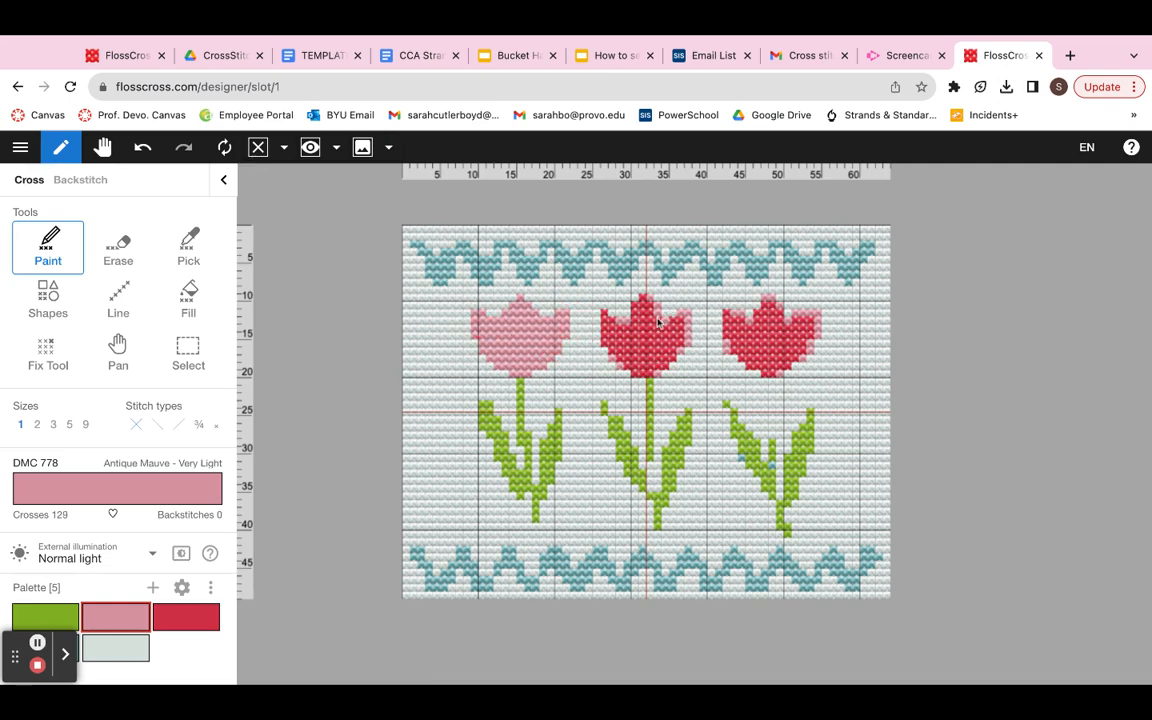
Step: Paint over the light pink stitches on the middle tulip's right petal with DMC 3832 Raspberry - Medium, undoing one misplaced stitch
left_click(178, 621)
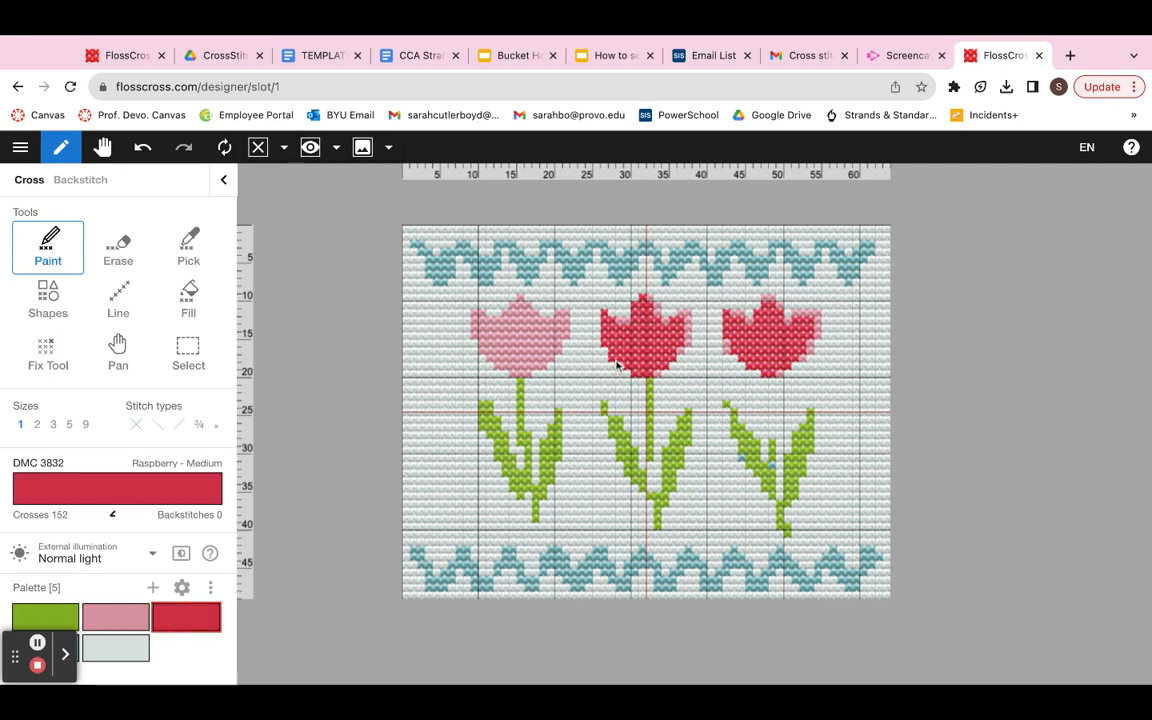
left_click(681, 352)
left_click(691, 339)
left_click(687, 351)
left_click(690, 346)
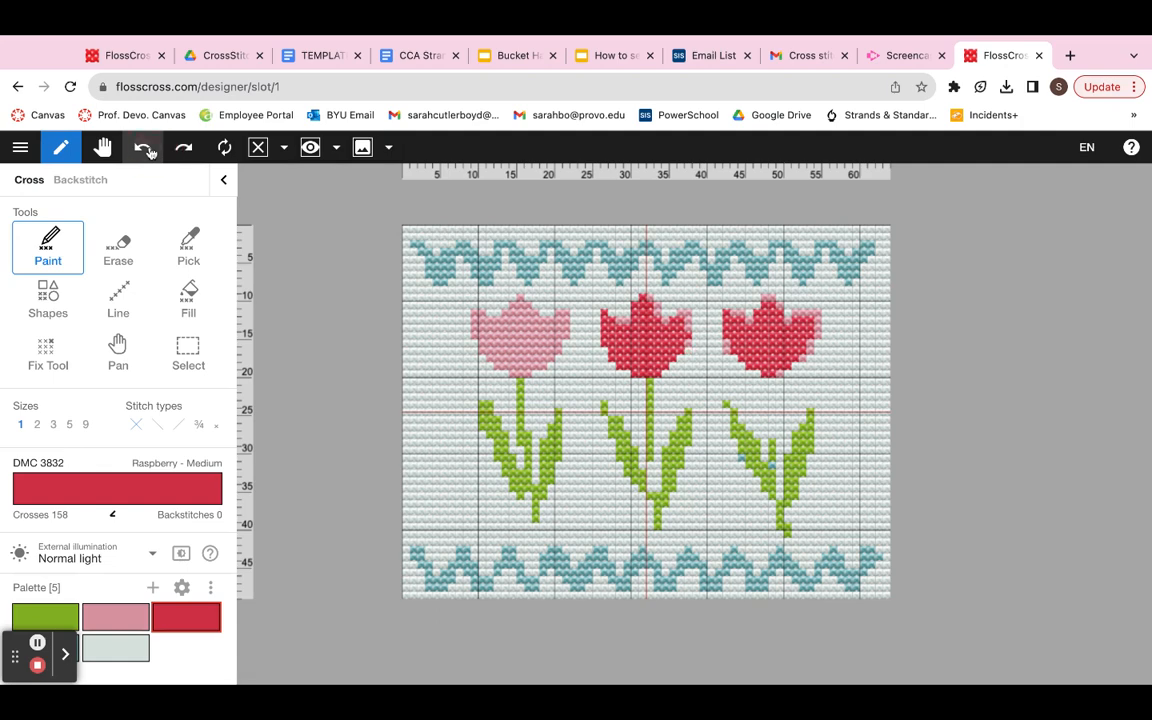
left_click(145, 148)
left_click(689, 319)
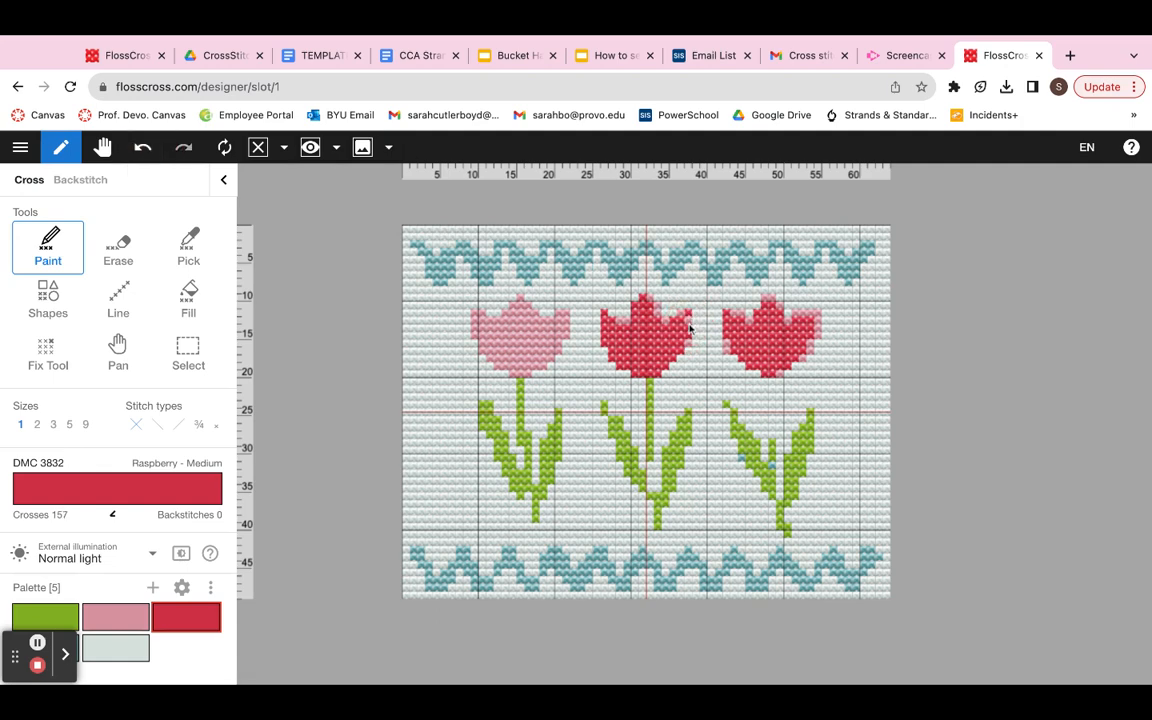
left_click(687, 317)
left_click(684, 322)
left_click(677, 324)
Step: Fill out the middle tulip's tip and left petal in raspberry, widening the blossom by a column on its left edge
left_click(662, 309)
left_click(661, 304)
left_click(655, 299)
left_click(656, 303)
left_click(622, 321)
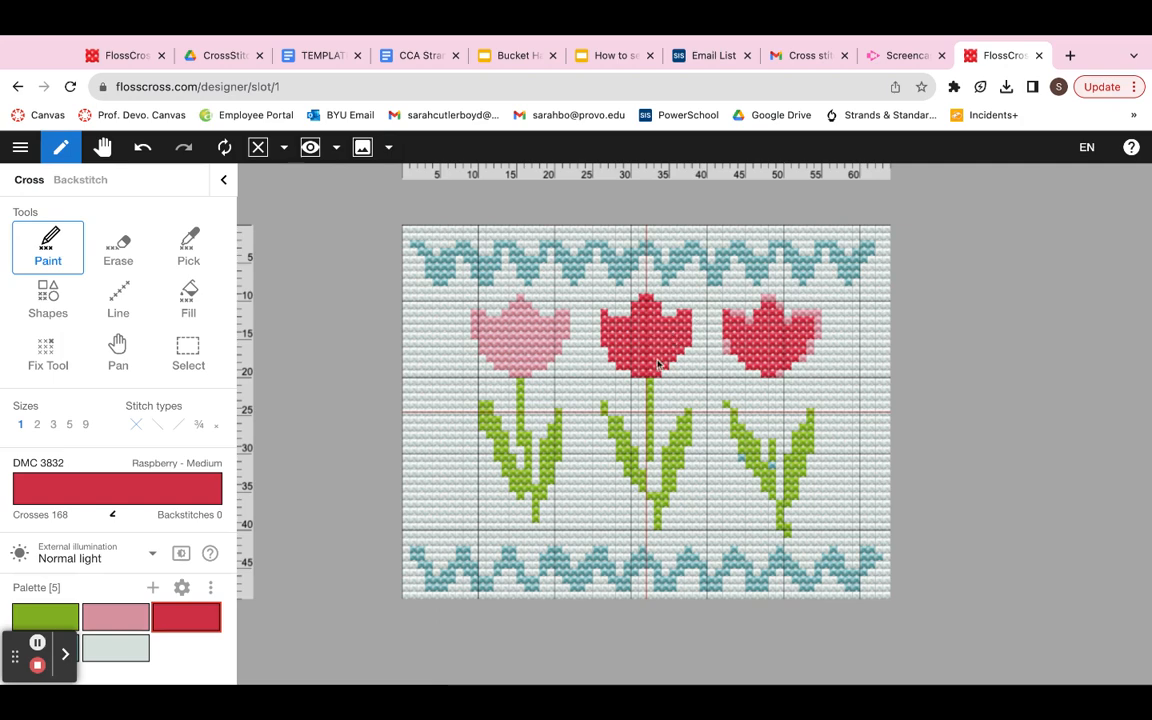
left_click(612, 317)
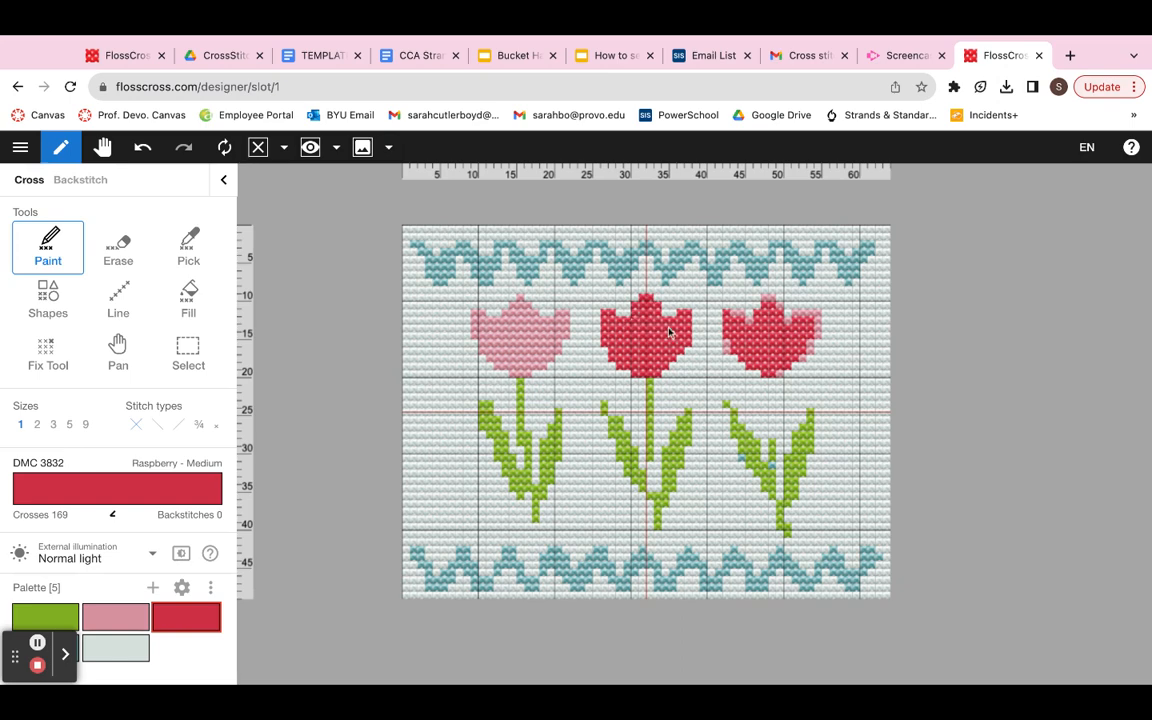
left_click(598, 342)
Step: Clean up the middle tulip's outline by erasing the extra stitches on its left petal and at its tip
left_click(120, 258)
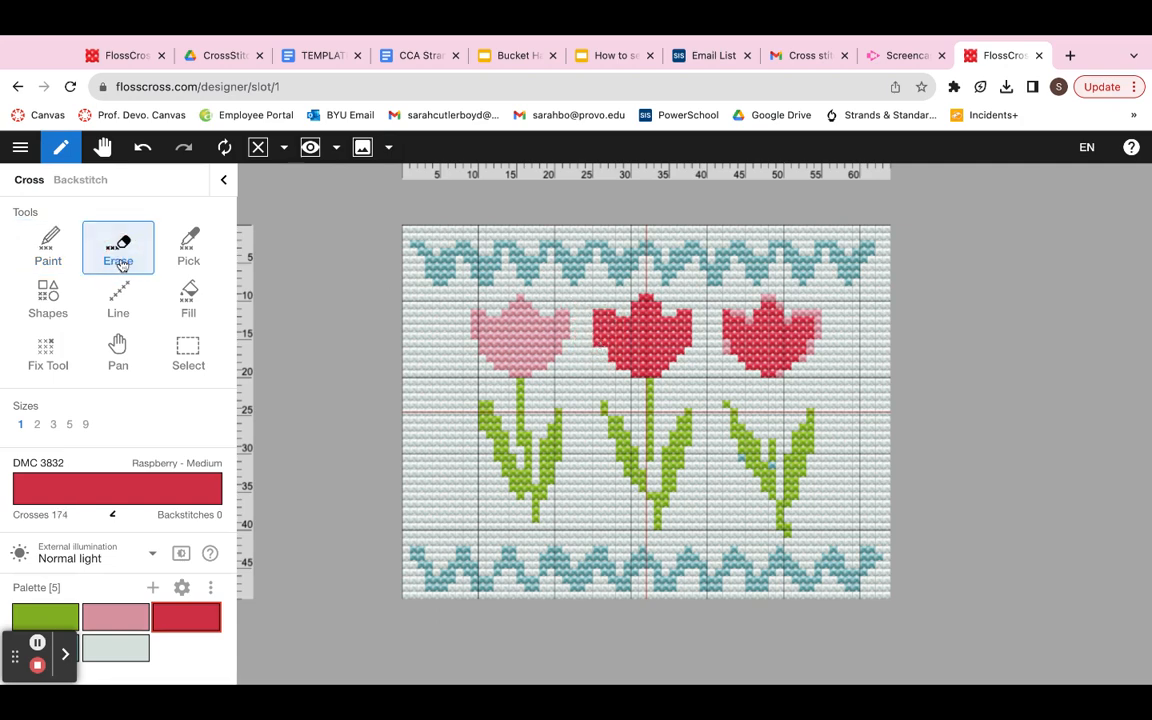
left_click(611, 318)
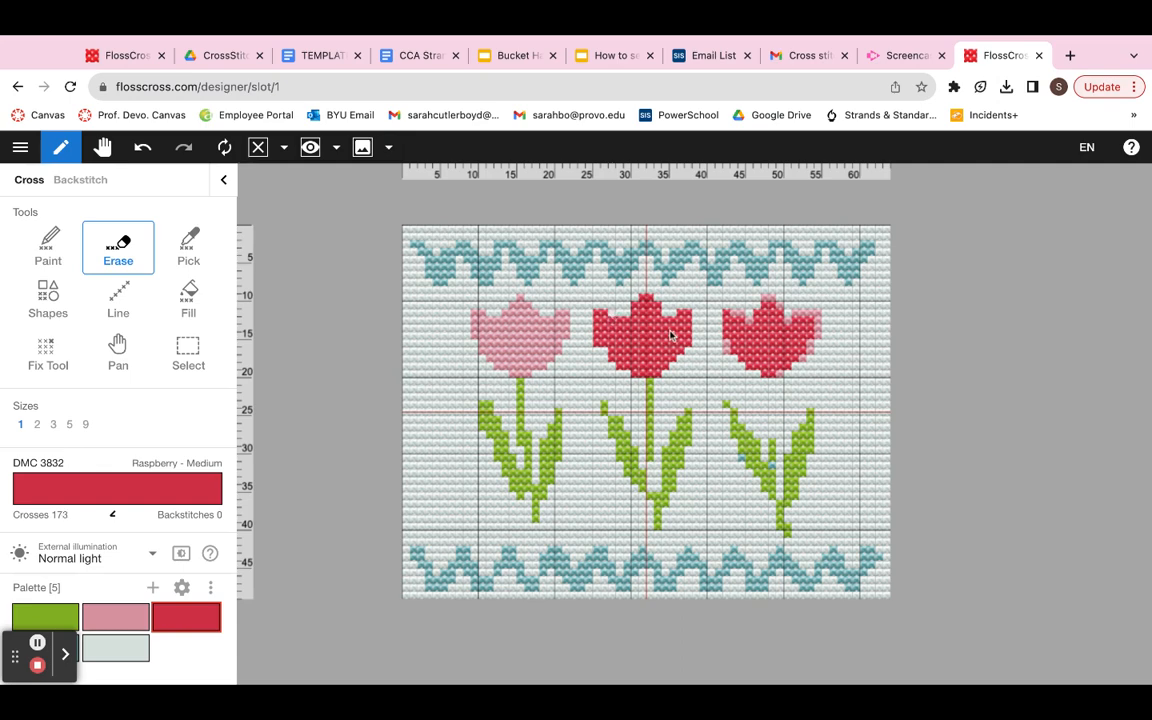
left_click(48, 247)
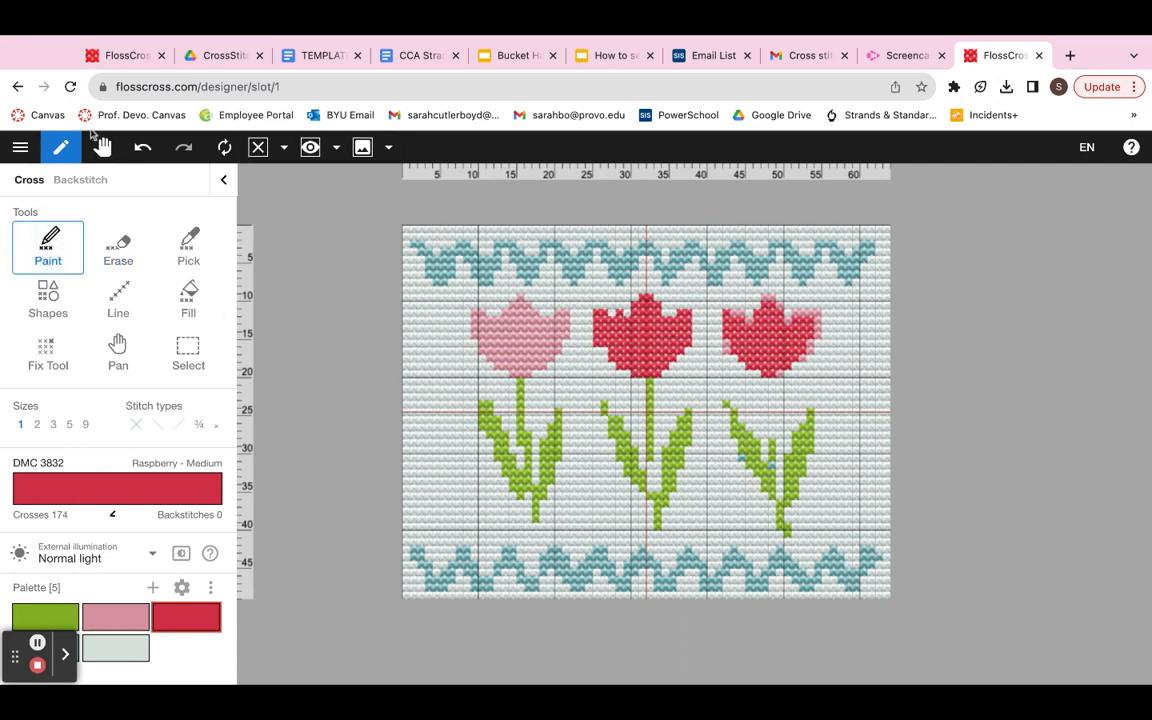
left_click(142, 147)
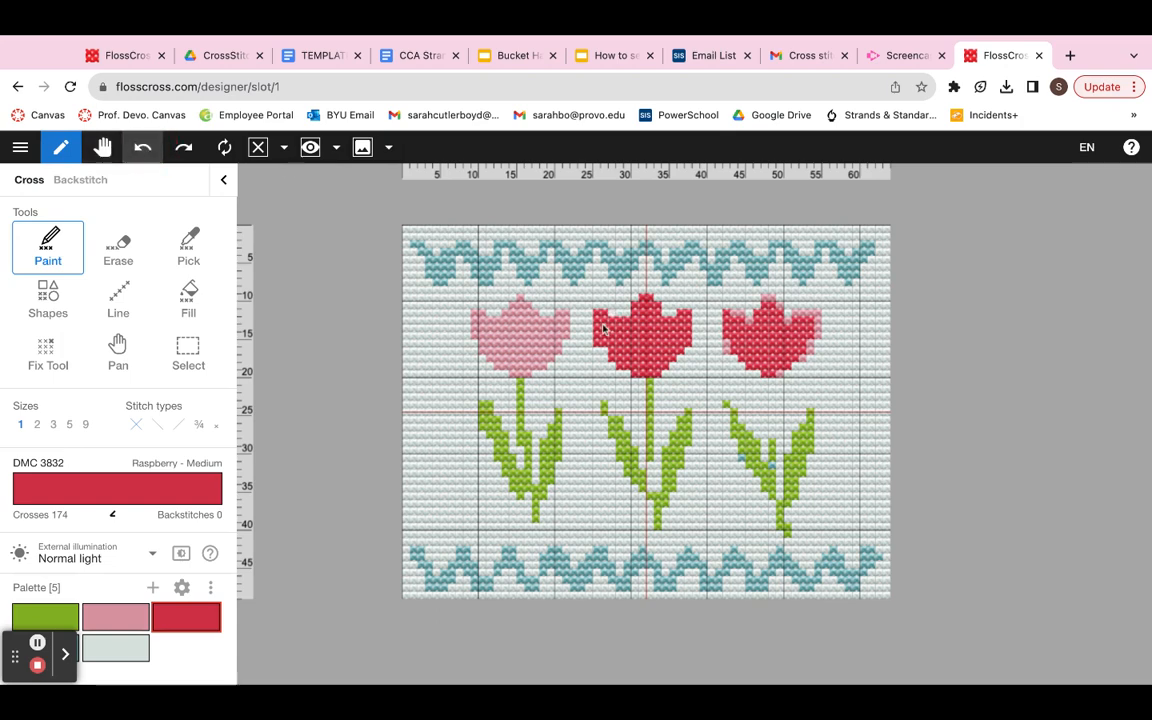
left_click(649, 301)
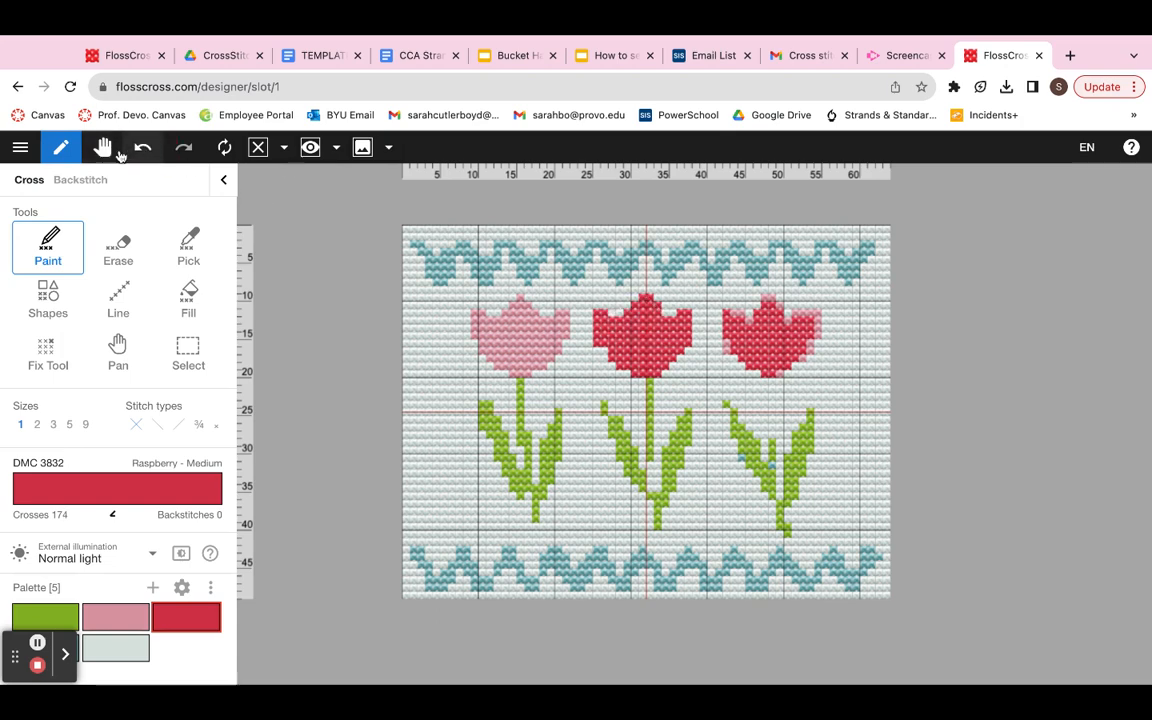
left_click(119, 245)
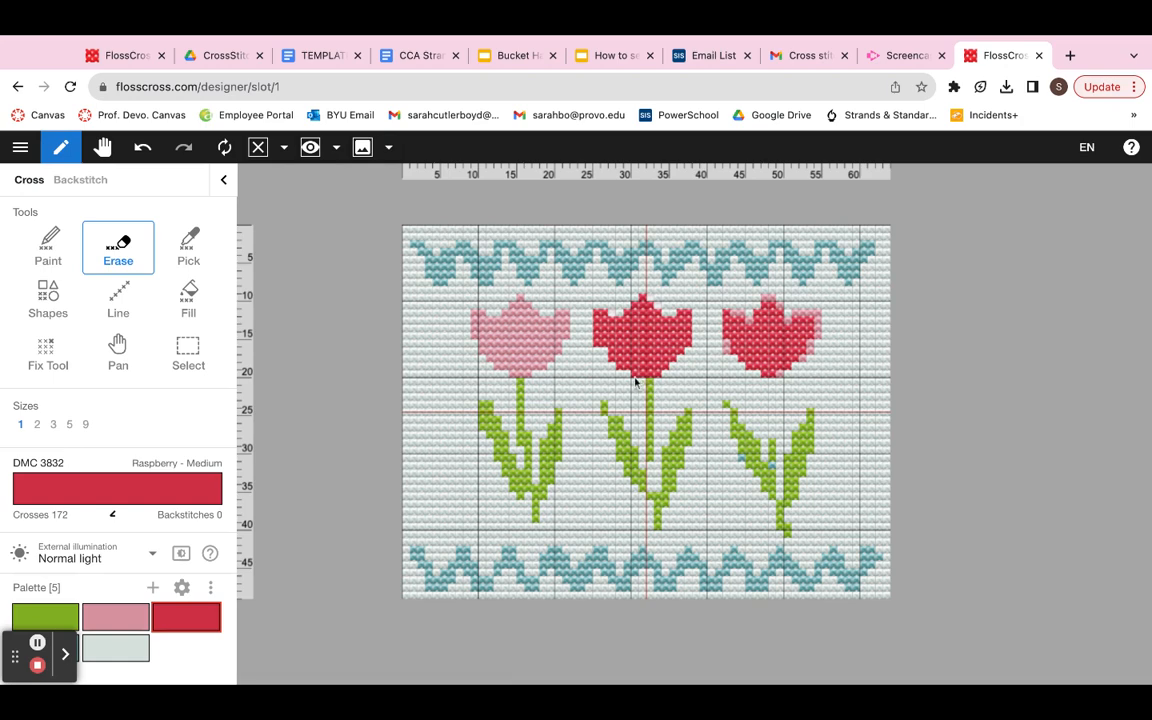
Step: Paint the third tulip's stem in DMC 907 Parrot Green - Light from the blossom down to its leaves
left_click(658, 379)
left_click(64, 613)
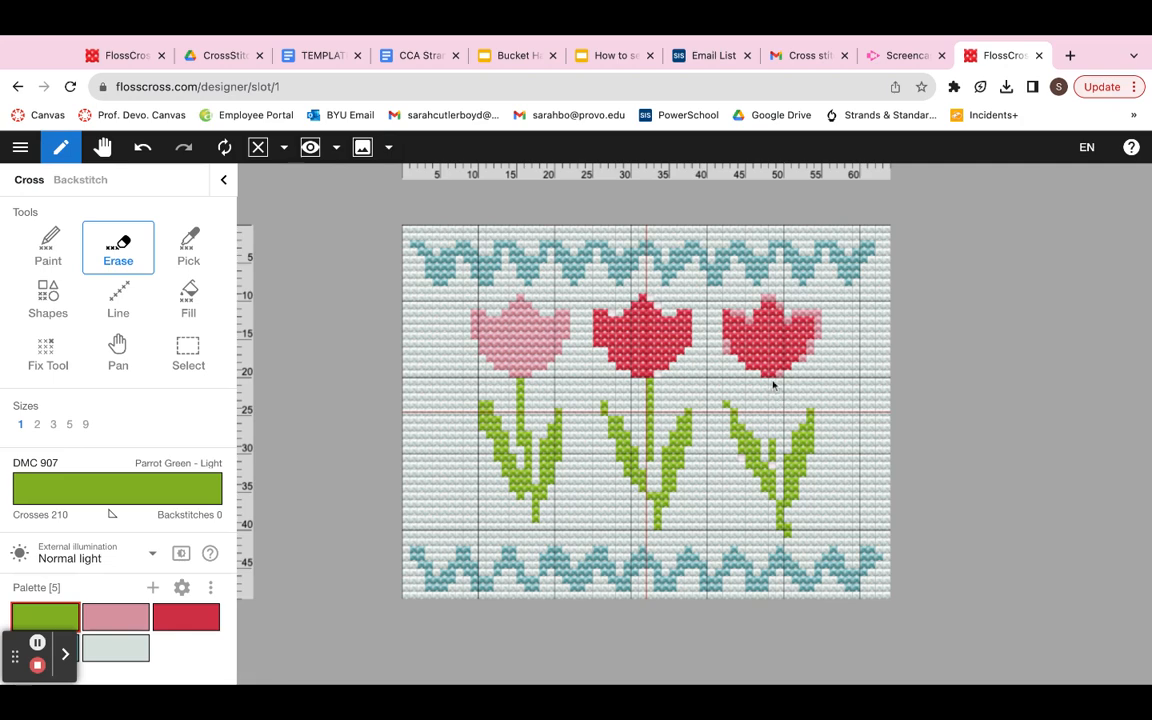
left_click_drag(773, 385, 778, 437)
left_click(47, 244)
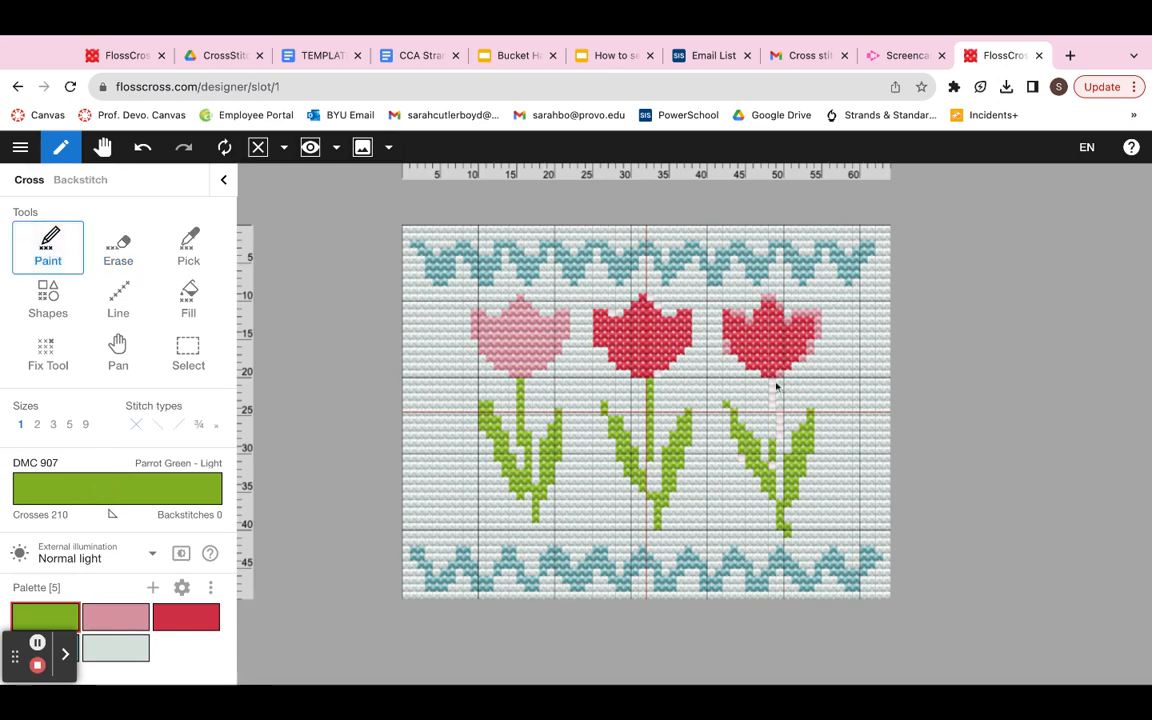
left_click_drag(770, 384, 771, 455)
left_click(771, 466)
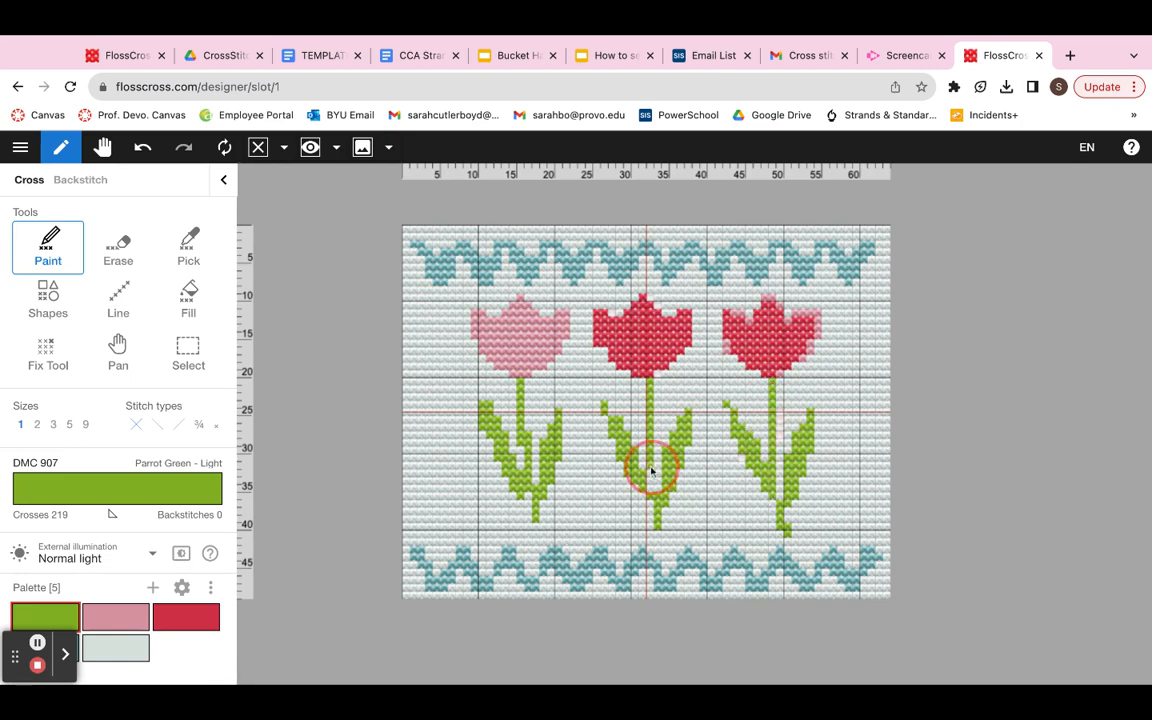
Step: Fill the gaps where the first and middle tulips' stems meet their leaves with green stitches
left_click(657, 498)
left_click(478, 449)
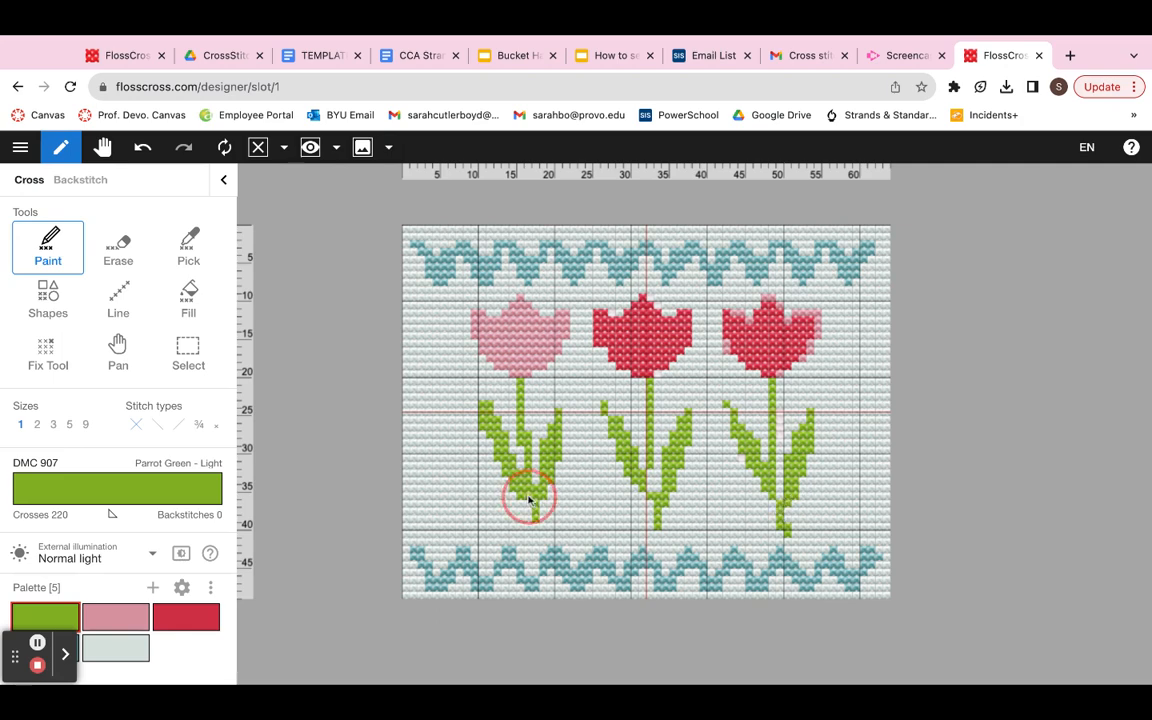
left_click(649, 476)
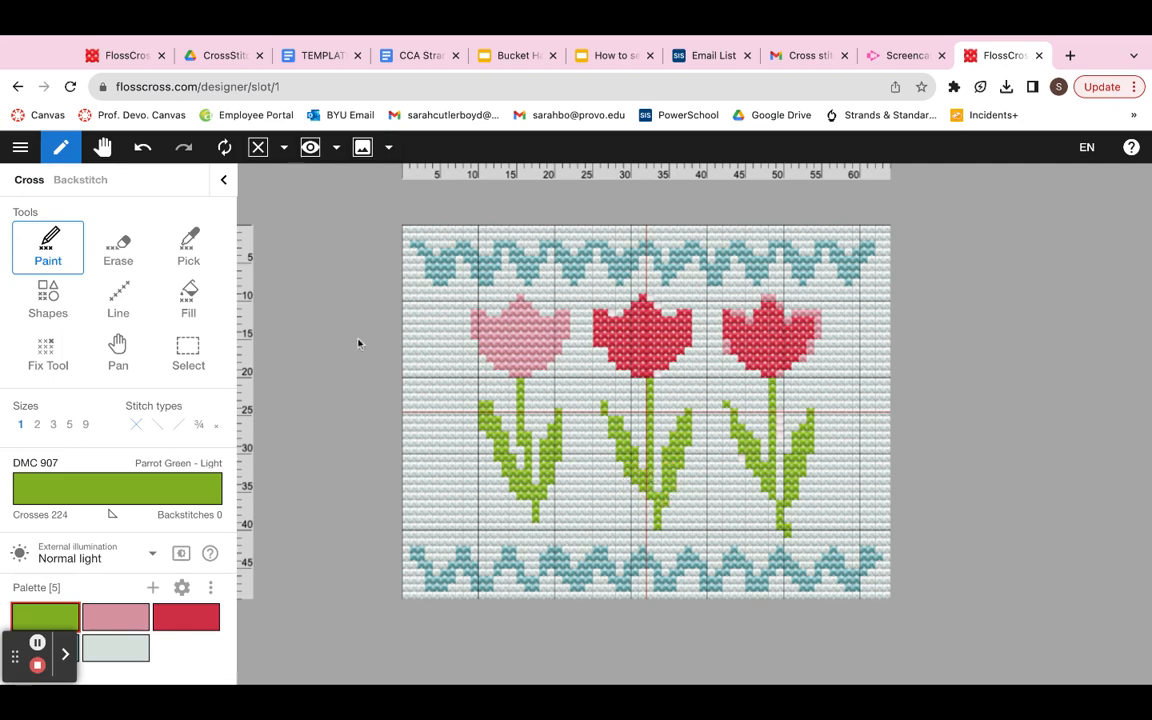
Step: Erase the pale blue background beside the first tulip with eraser size 9, between the two borders
left_click(113, 645)
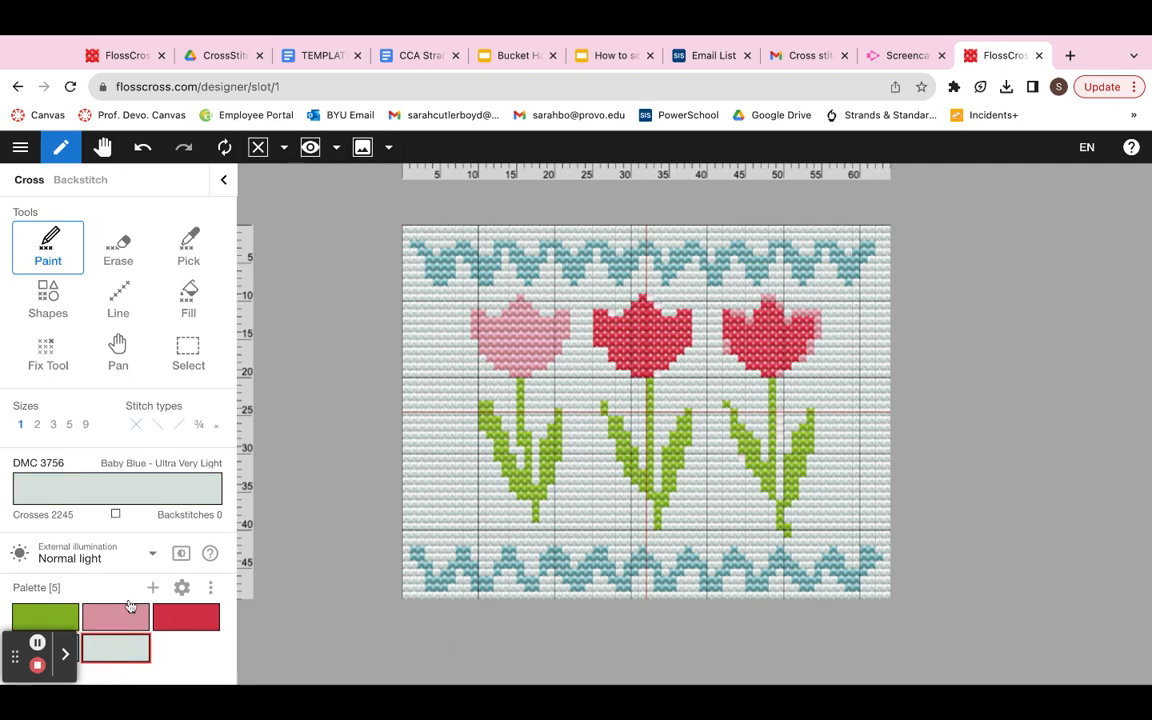
scroll(130, 607, "down", 1)
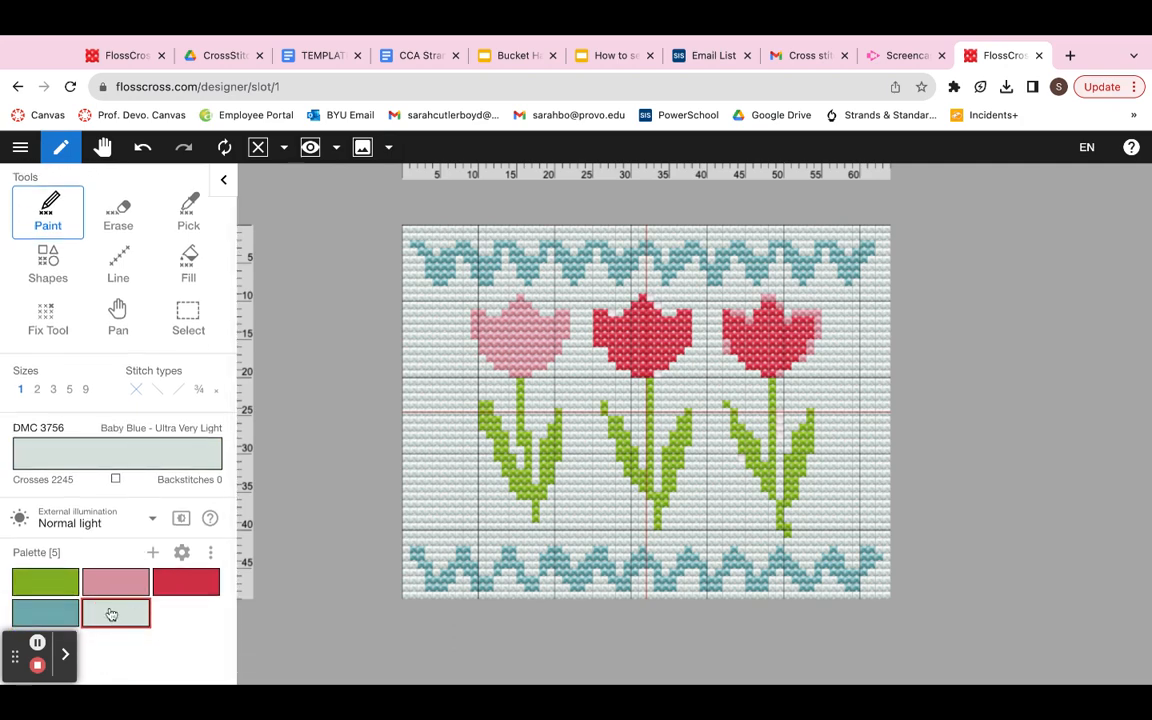
left_click(62, 612)
left_click(126, 612)
left_click(118, 218)
left_click(85, 389)
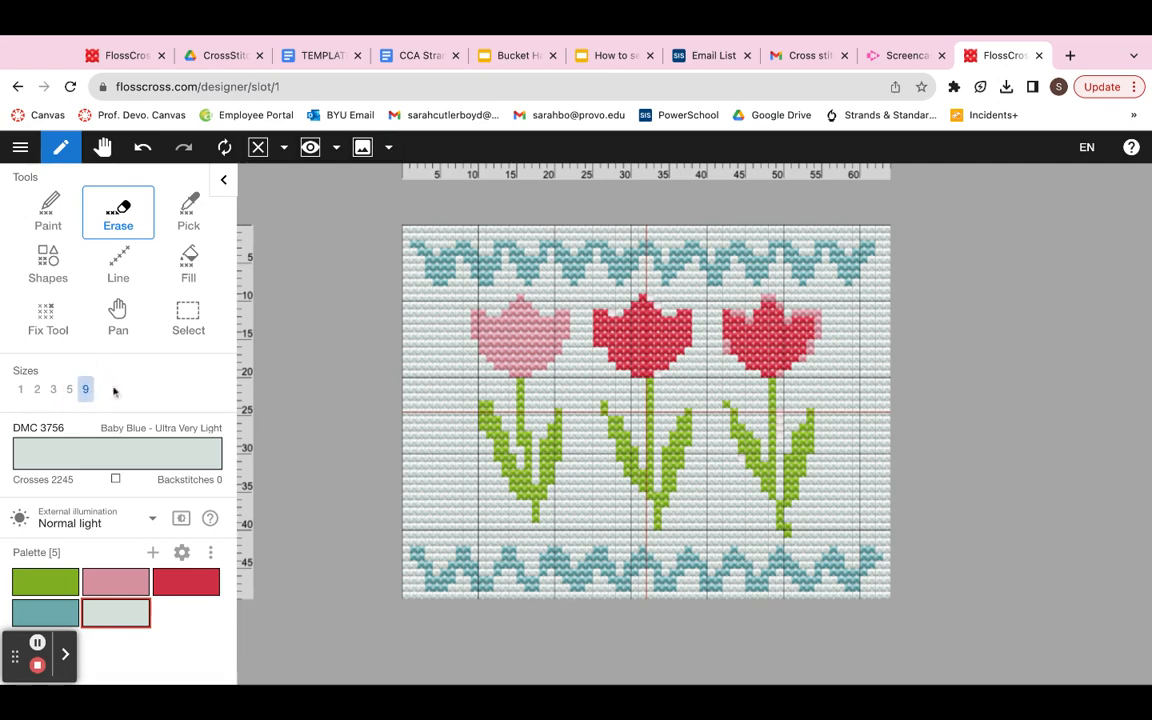
left_click(438, 493)
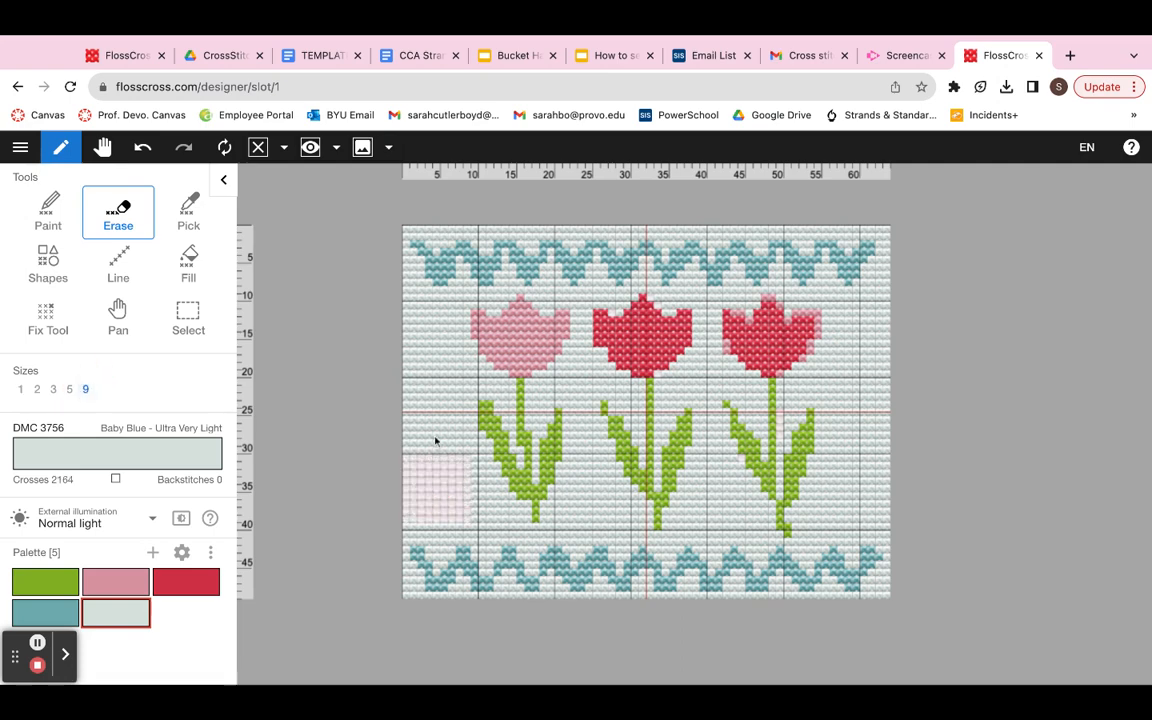
left_click(435, 440)
left_click(435, 386)
left_click(429, 329)
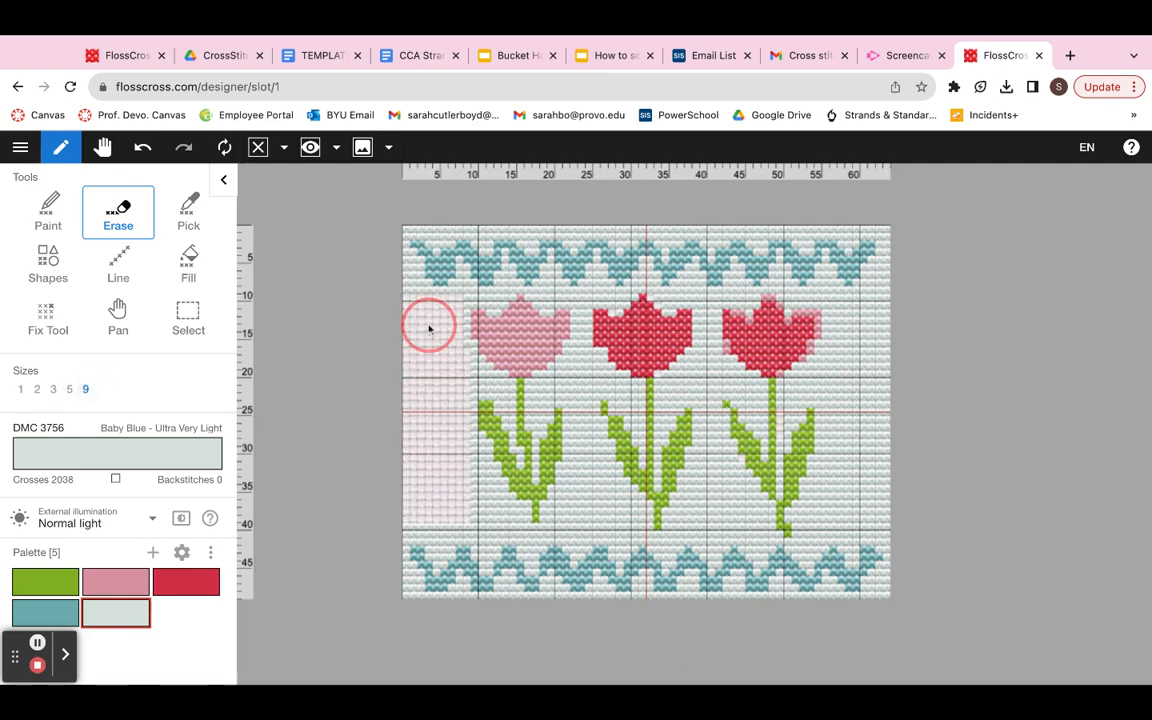
left_click(429, 329)
Step: Erase the background beside the third tulip between the borders, undoing a first erasure that cuts into the lower border
left_click(873, 516)
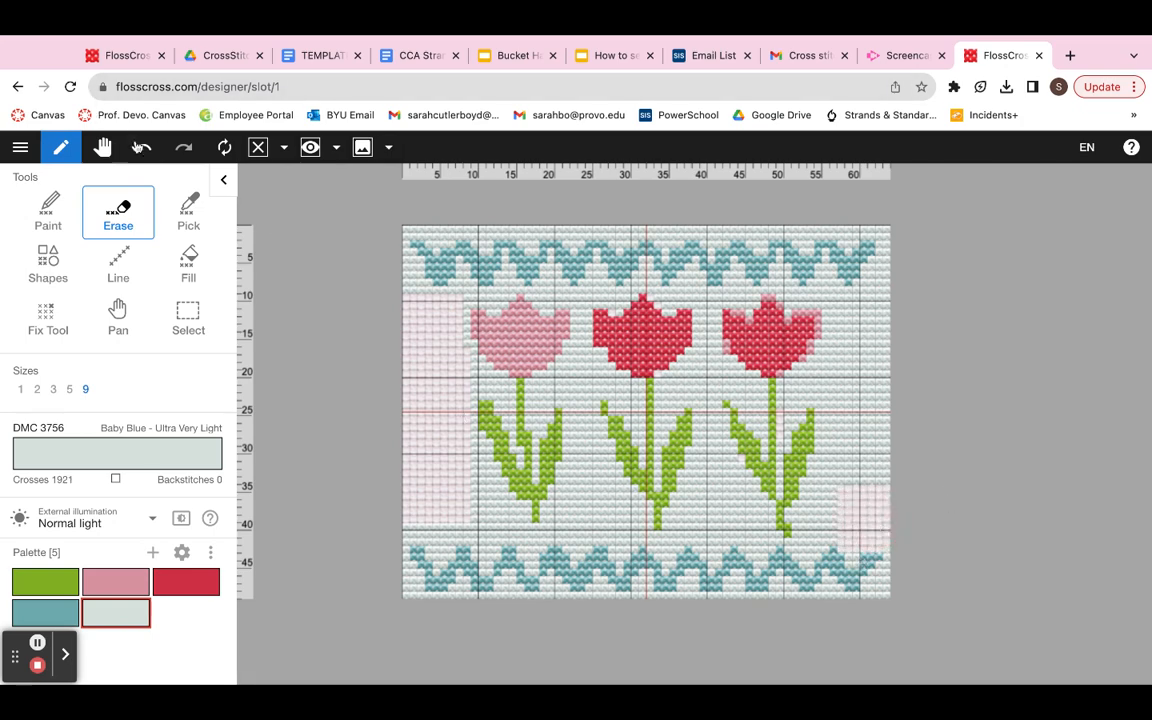
left_click(141, 147)
left_click_drag(870, 338, 874, 497)
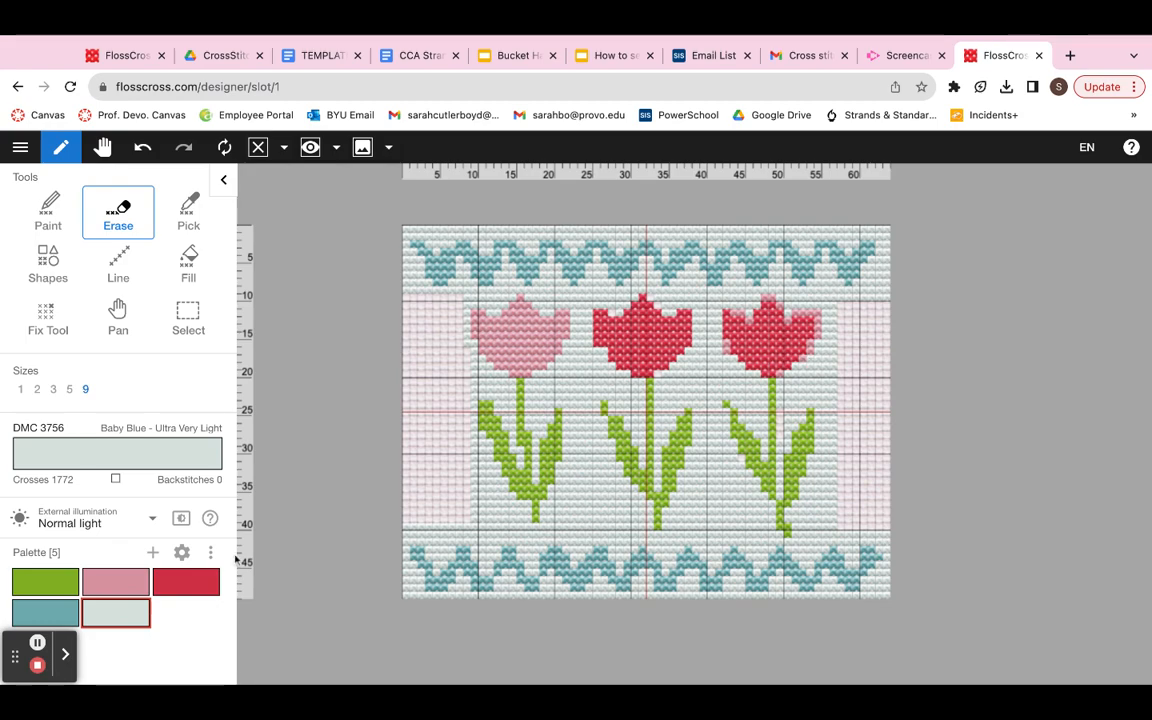
Step: Add DMC 600 Cranberry - Very Dark from the Floss DMC colors to the pattern's palette
left_click(153, 551)
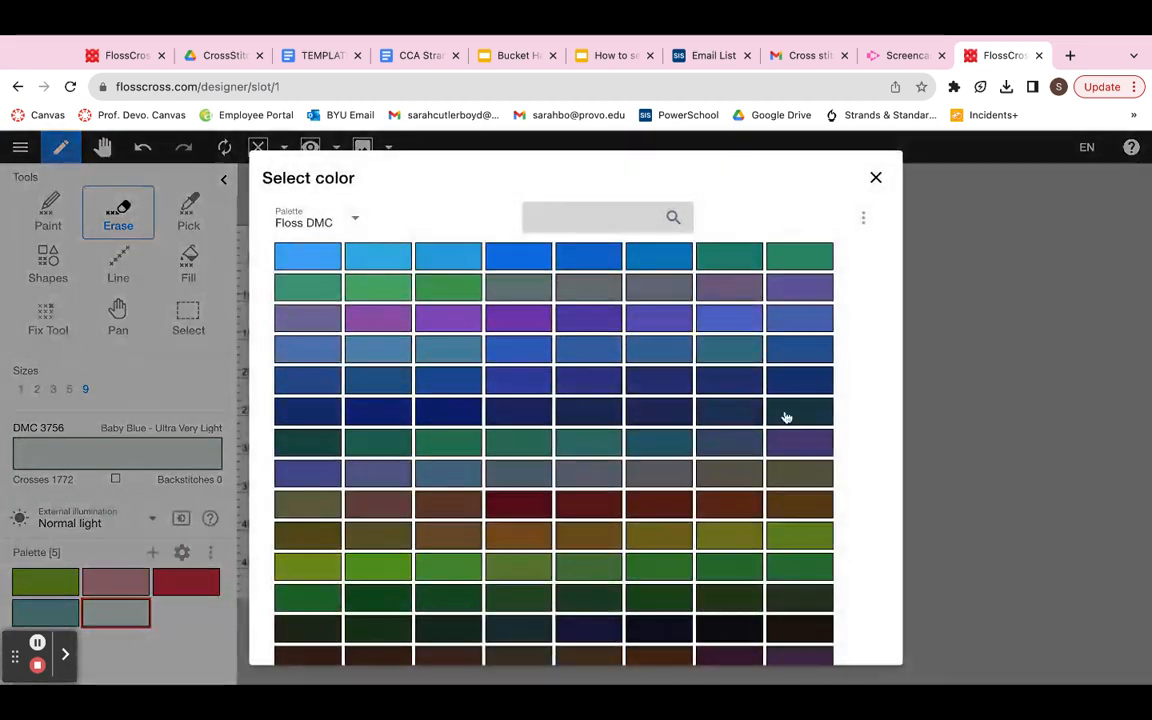
scroll(787, 417, "down", 5)
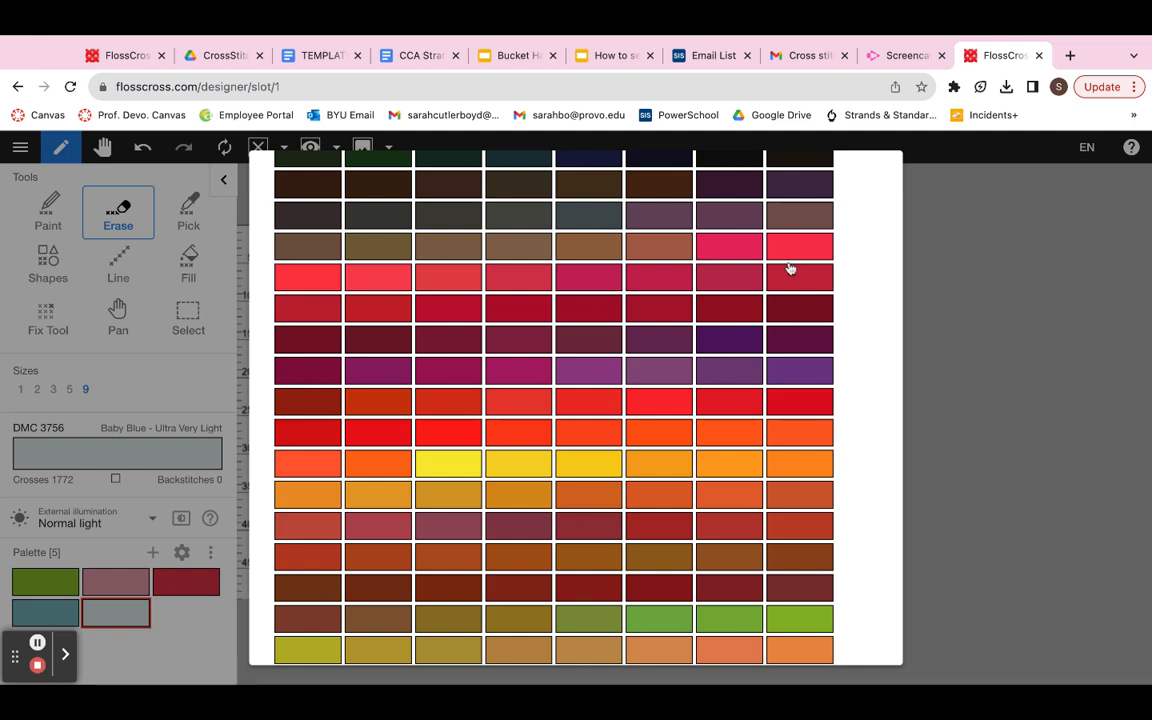
left_click(716, 245)
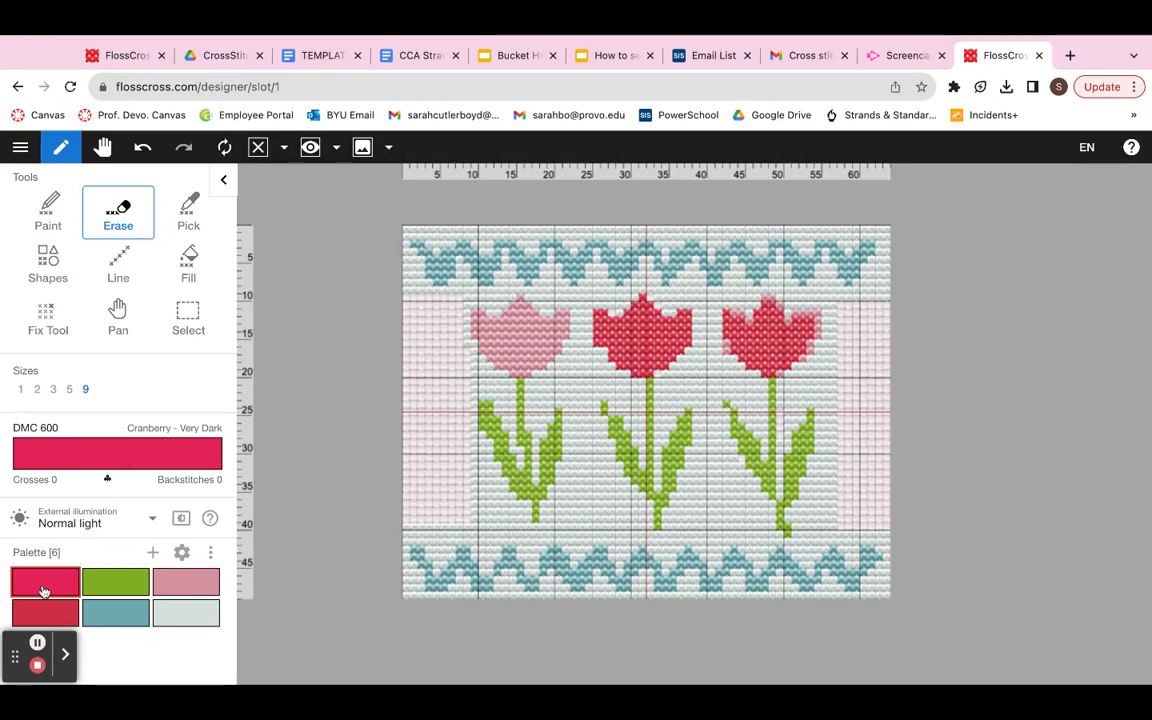
Step: Replace the newly added dark cranberry in the palette with DMC 603 Cranberry
left_click(147, 456)
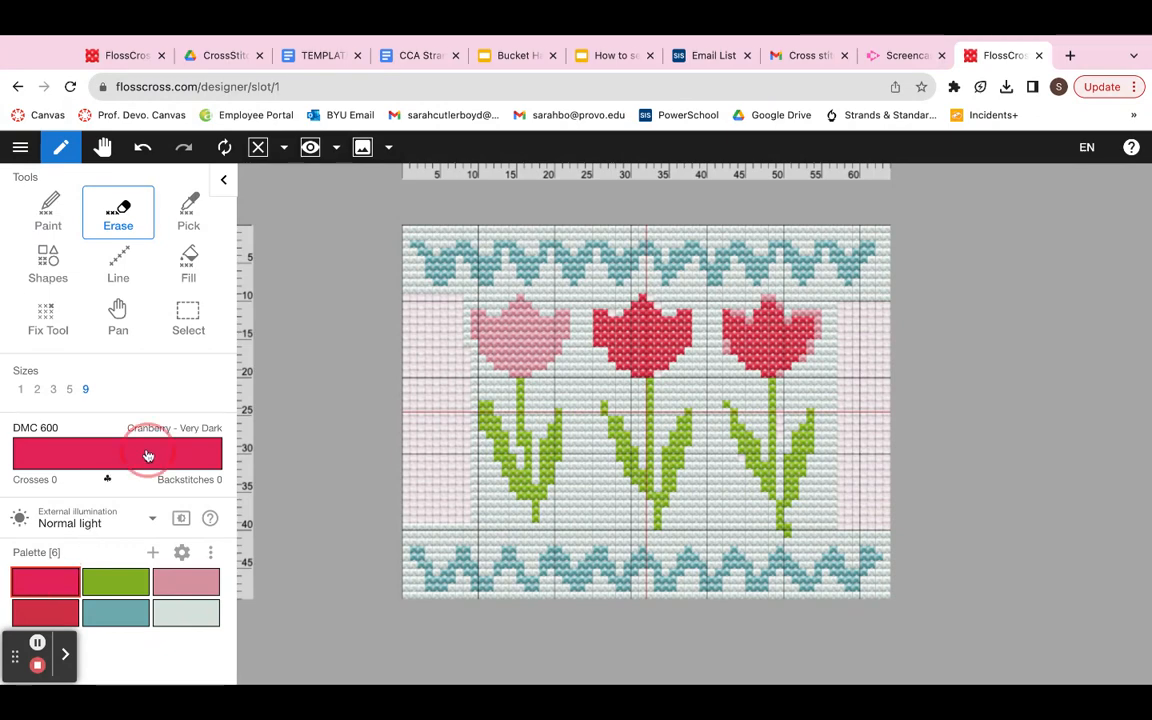
left_click(110, 458)
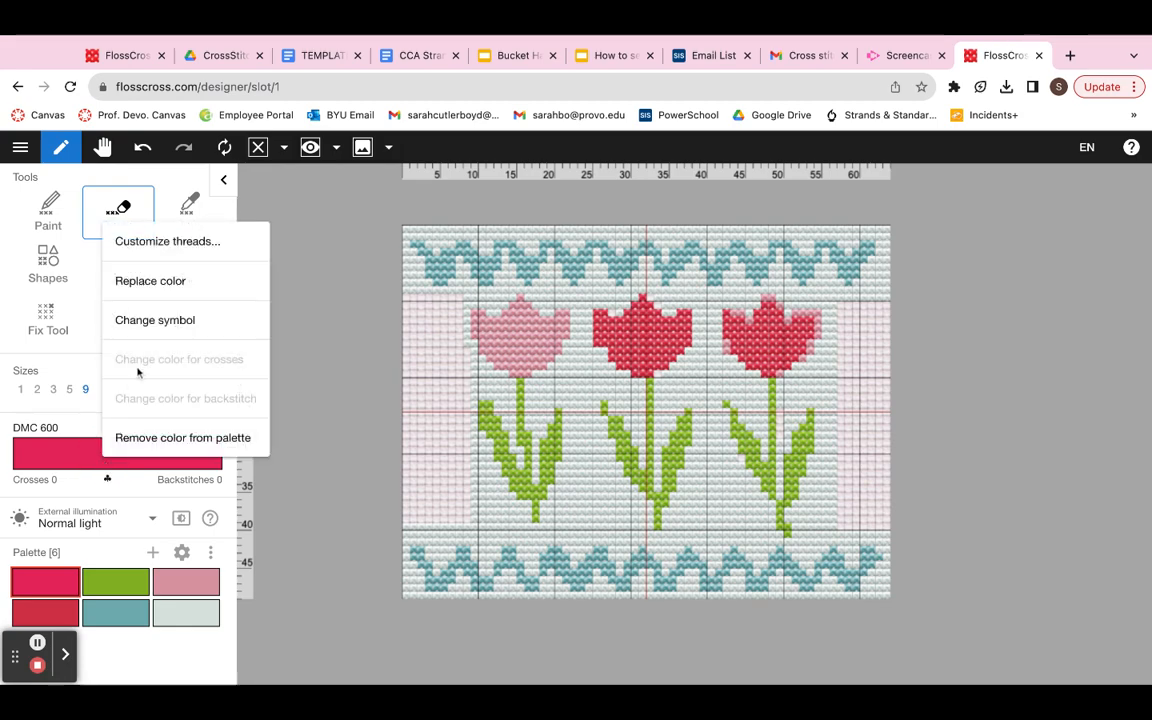
left_click(183, 288)
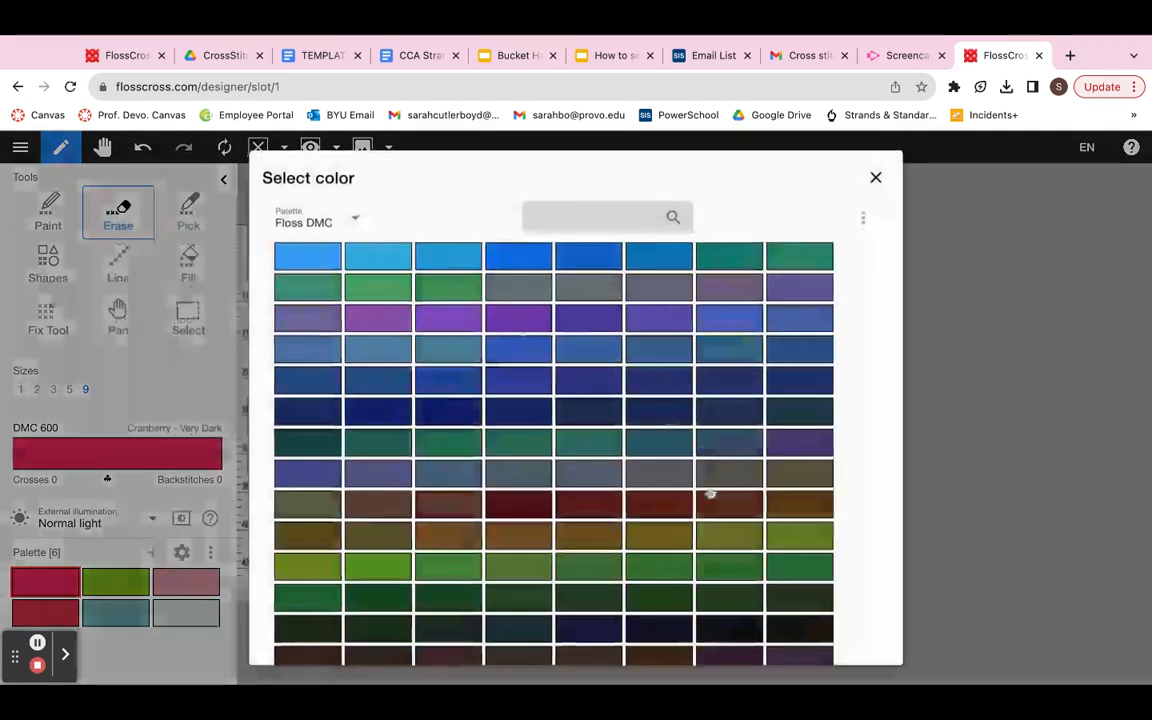
scroll(708, 492, "down", 3)
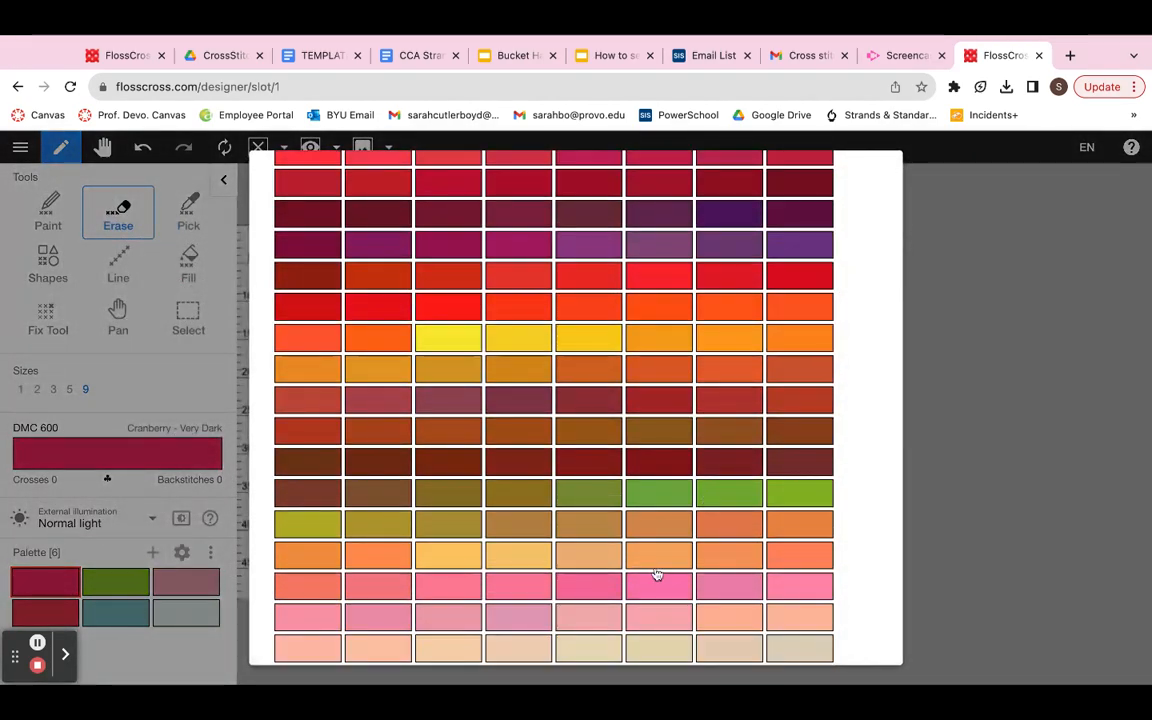
scroll(650, 568, "down", 1)
left_click(589, 500)
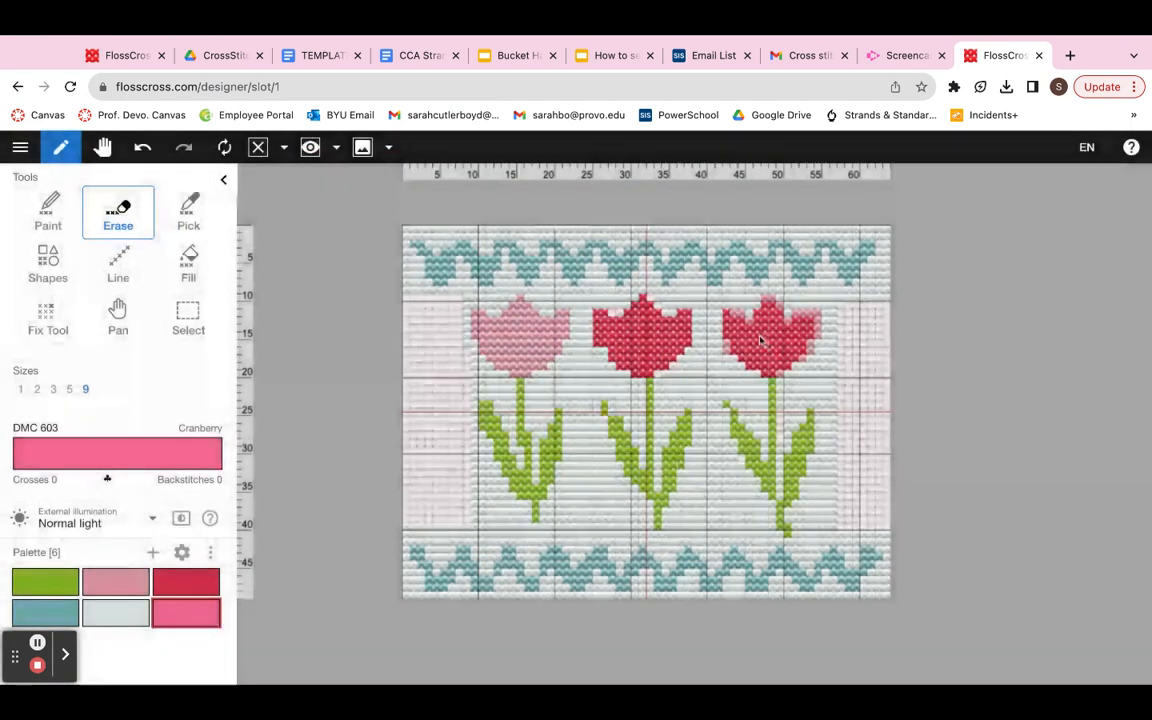
Step: Paint the third tulip's blossom in DMC 603 Cranberry with brush size 1, undoing an initial size 9 stroke
left_click(40, 212)
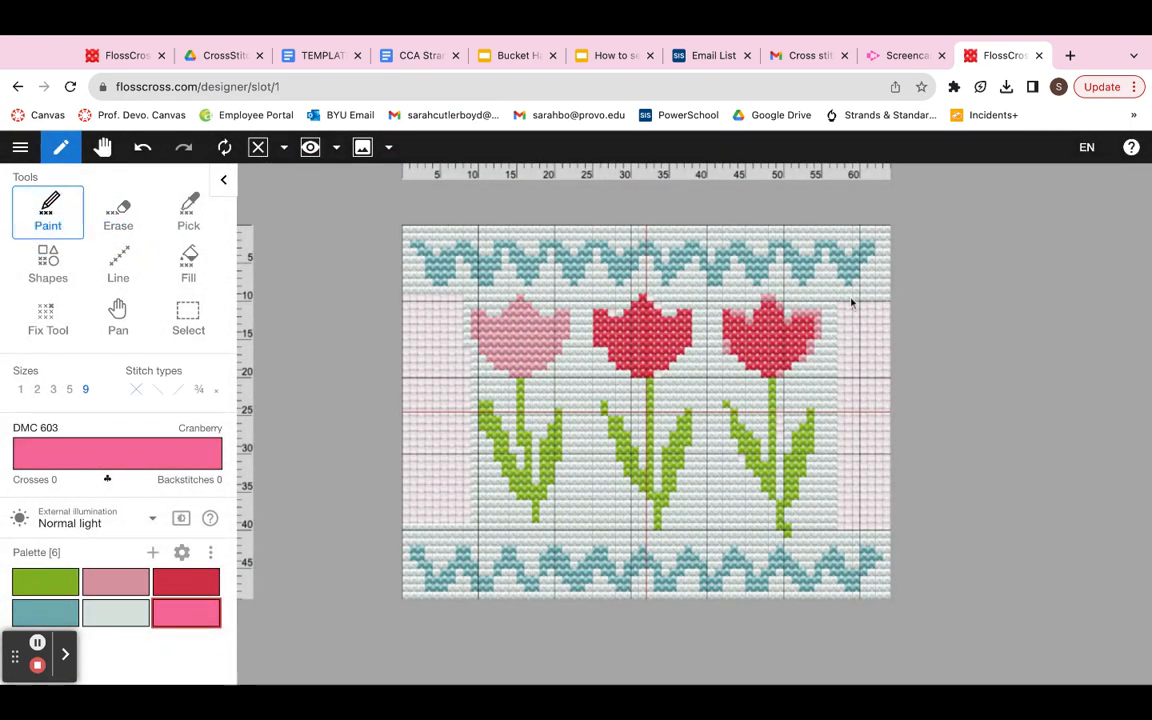
left_click_drag(766, 320, 767, 345)
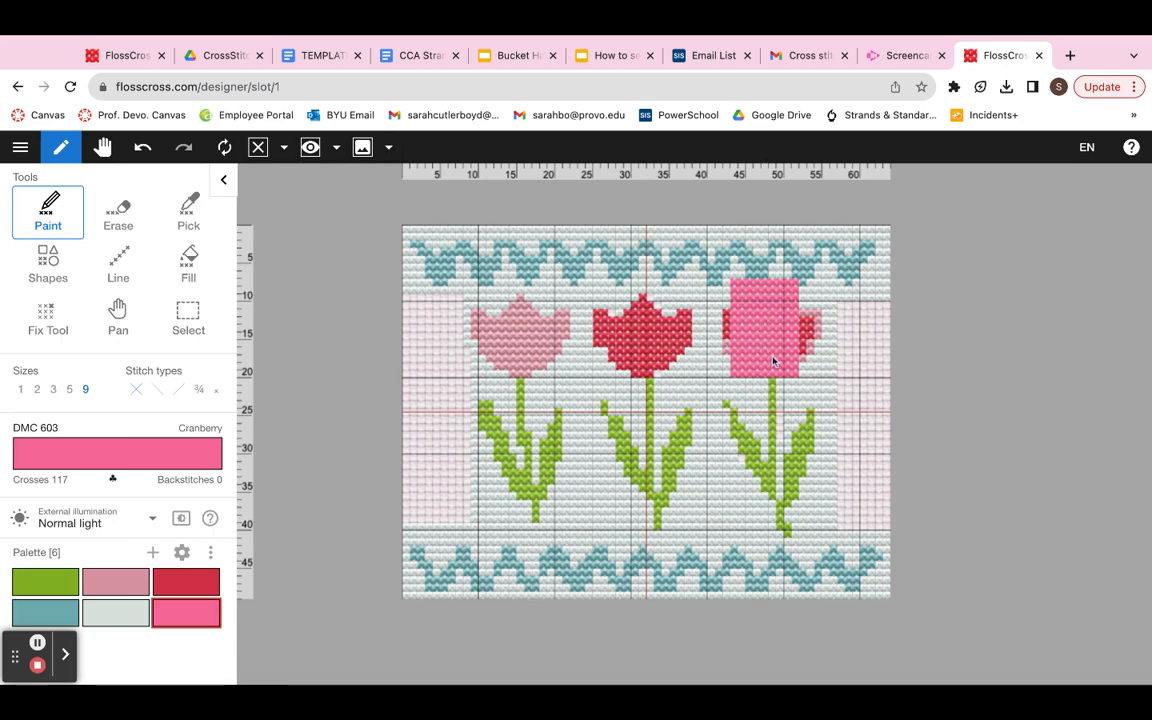
left_click(145, 148)
left_click(20, 389)
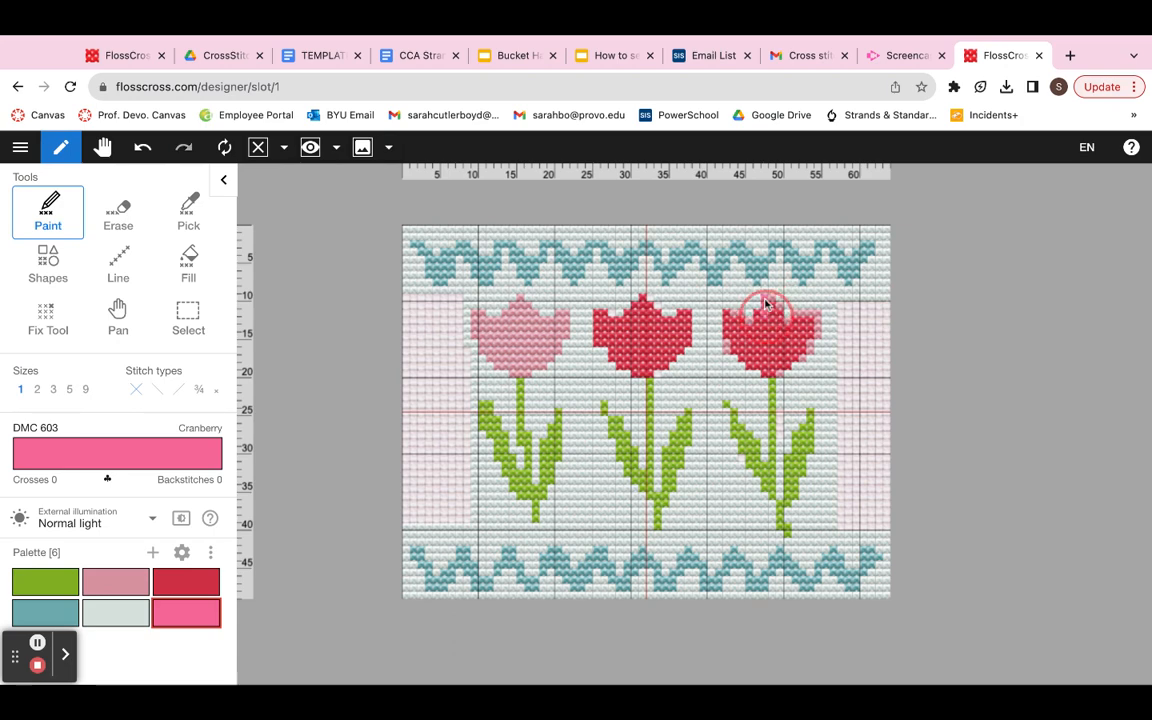
mouse_move(766, 303)
left_mouse_down()
mouse_move(767, 362)
mouse_move(771, 330)
mouse_move(803, 325)
mouse_move(805, 314)
mouse_move(797, 347)
mouse_move(728, 329)
mouse_move(737, 322)
mouse_move(728, 339)
mouse_move(749, 366)
mouse_move(786, 368)
mouse_move(803, 350)
mouse_move(795, 325)
mouse_move(765, 320)
mouse_move(760, 305)
mouse_move(772, 298)
mouse_move(747, 317)
mouse_move(735, 342)
mouse_move(778, 366)
mouse_move(805, 345)
mouse_move(812, 305)
left_mouse_up()
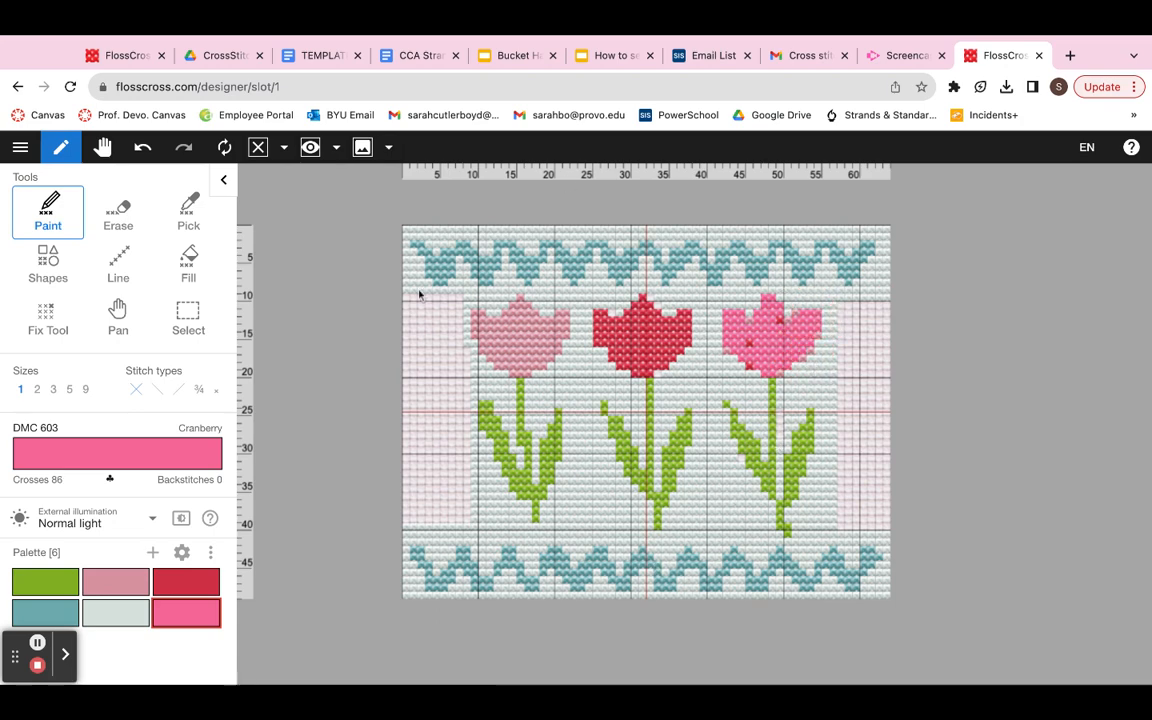
Step: Switch the pattern to Symbol render mode and check the symbols for the raspberry and antique mauve threads
left_click(259, 148)
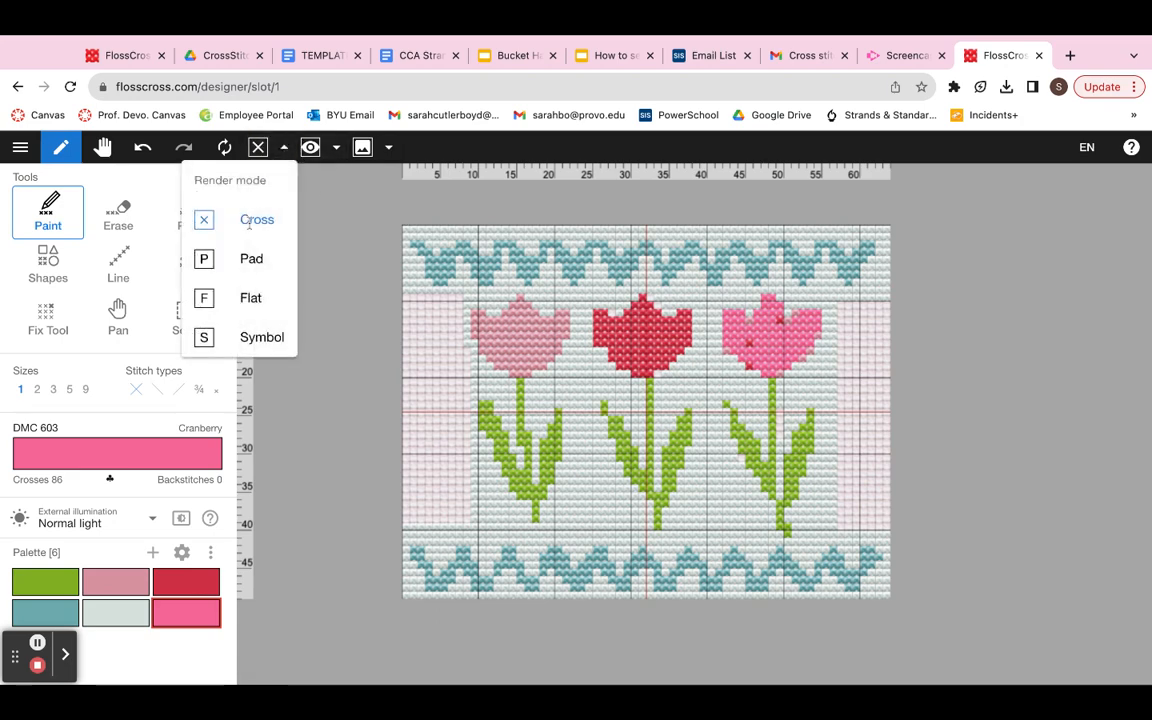
left_click(258, 340)
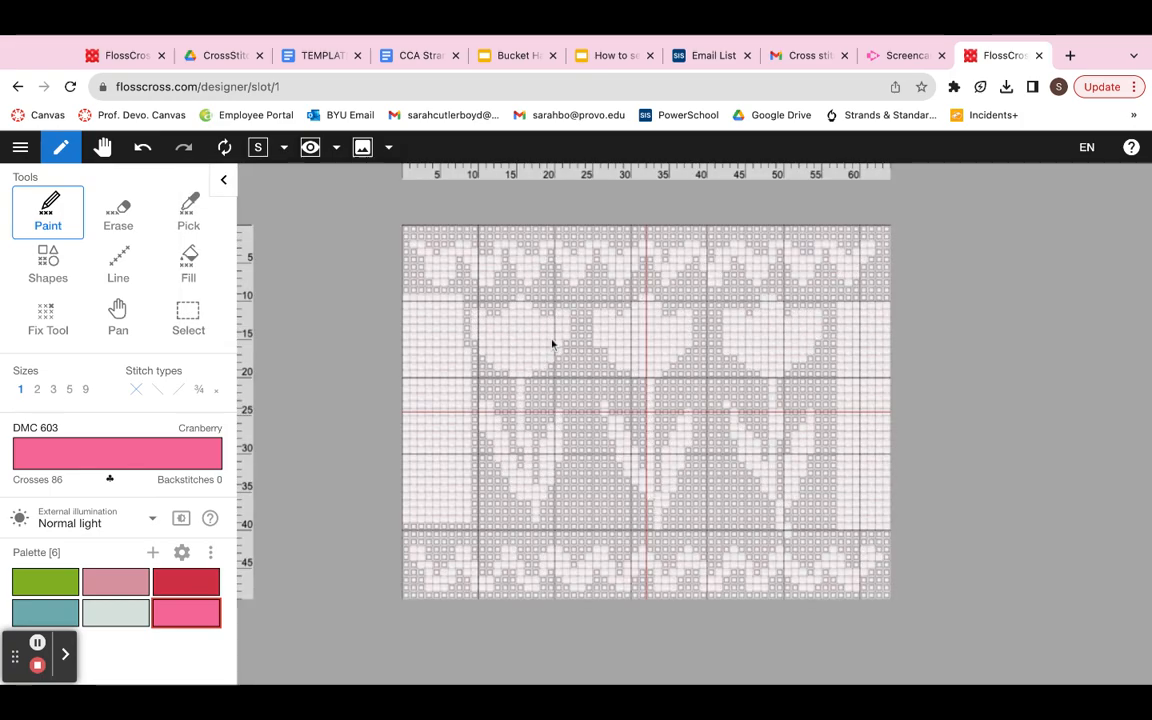
scroll(948, 386, "up", 2)
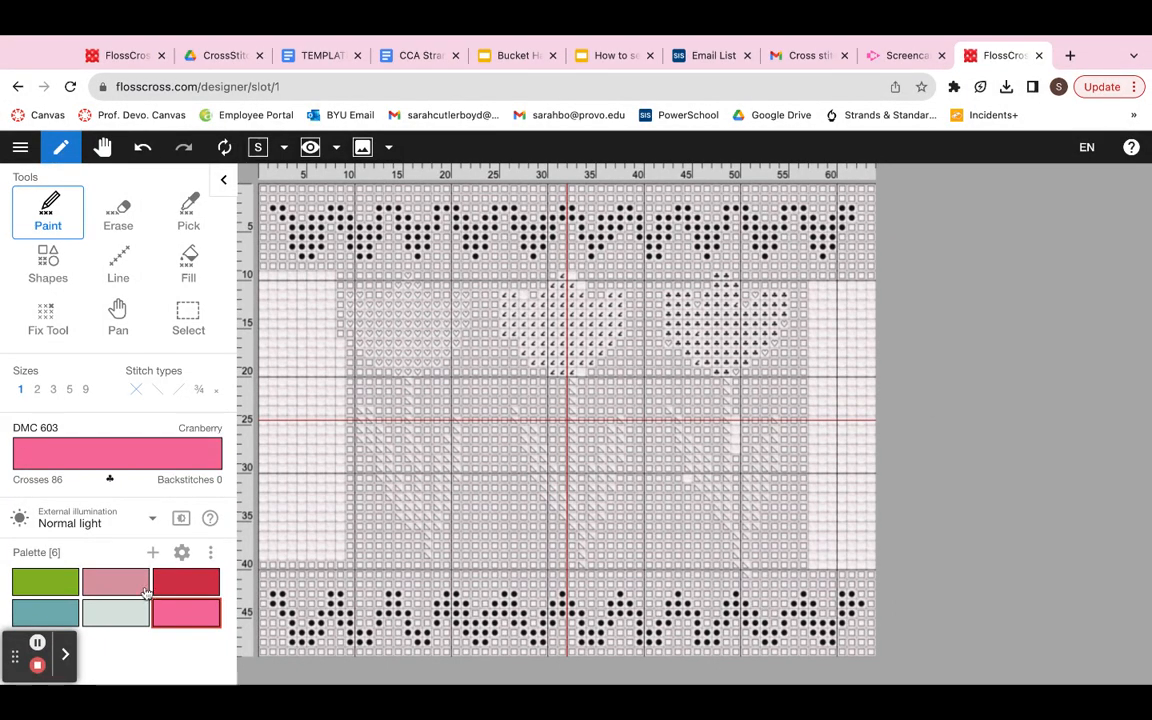
left_click(185, 584)
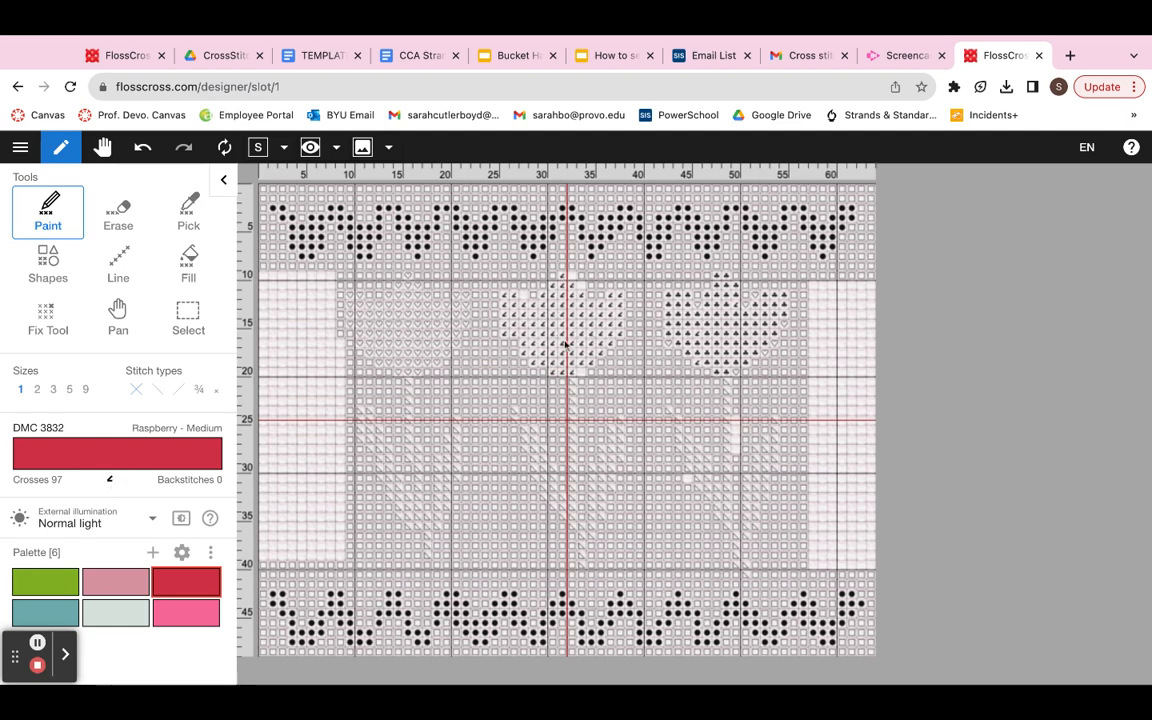
left_click(116, 581)
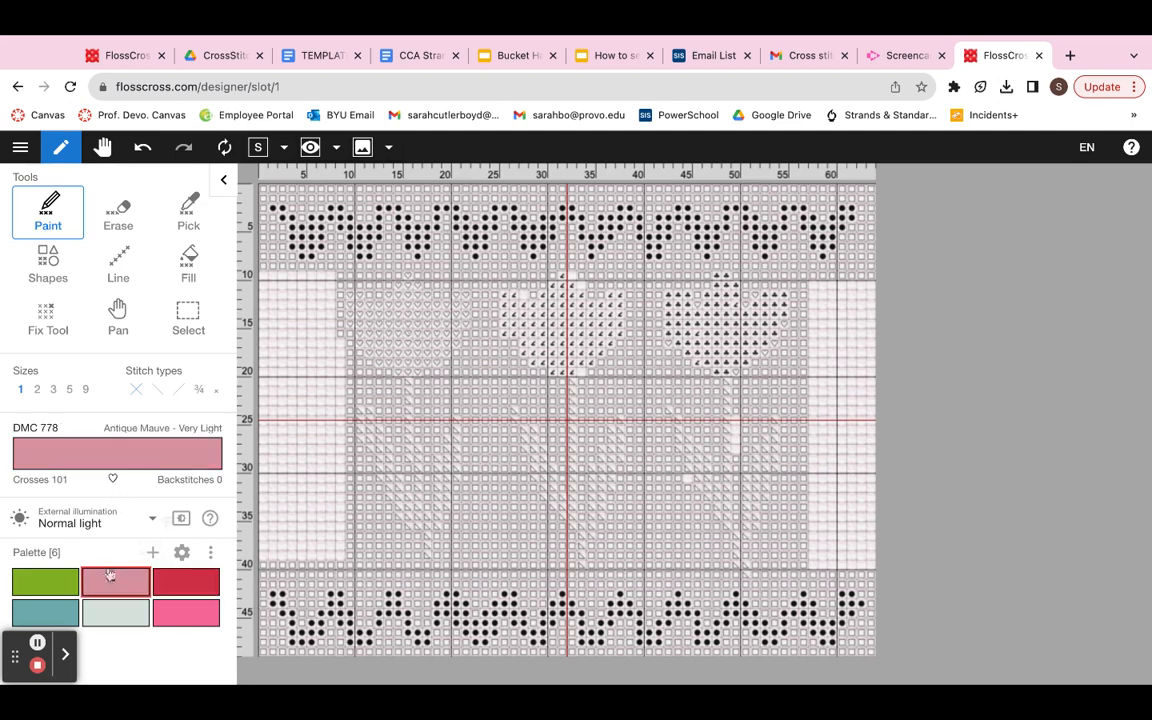
Step: Remove the background color DMC 3756 Baby Blue - Ultra Very Light from the palette together with its stitches
left_click(116, 612)
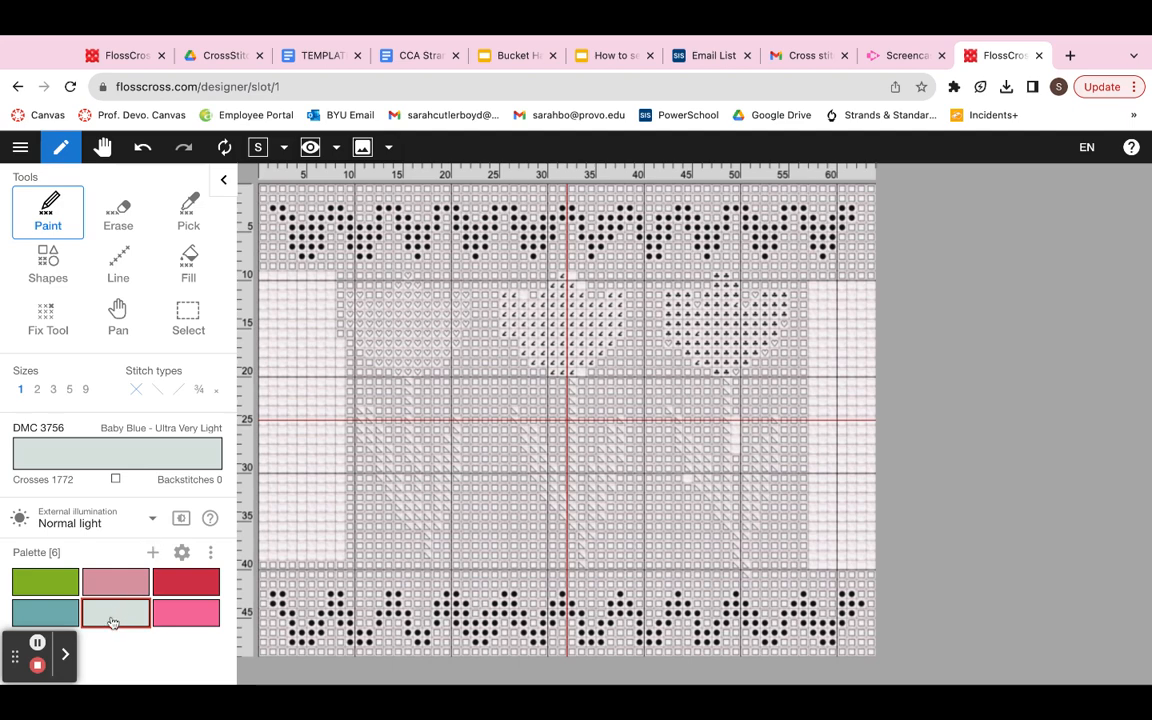
left_click(155, 463)
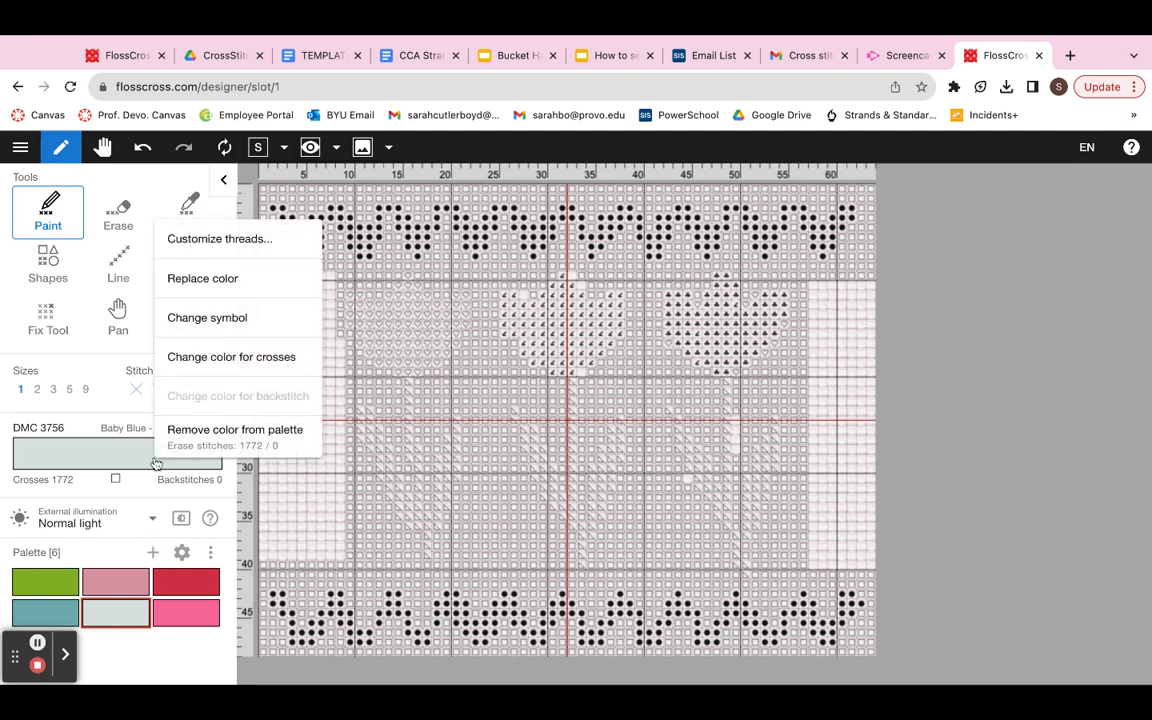
left_click(205, 430)
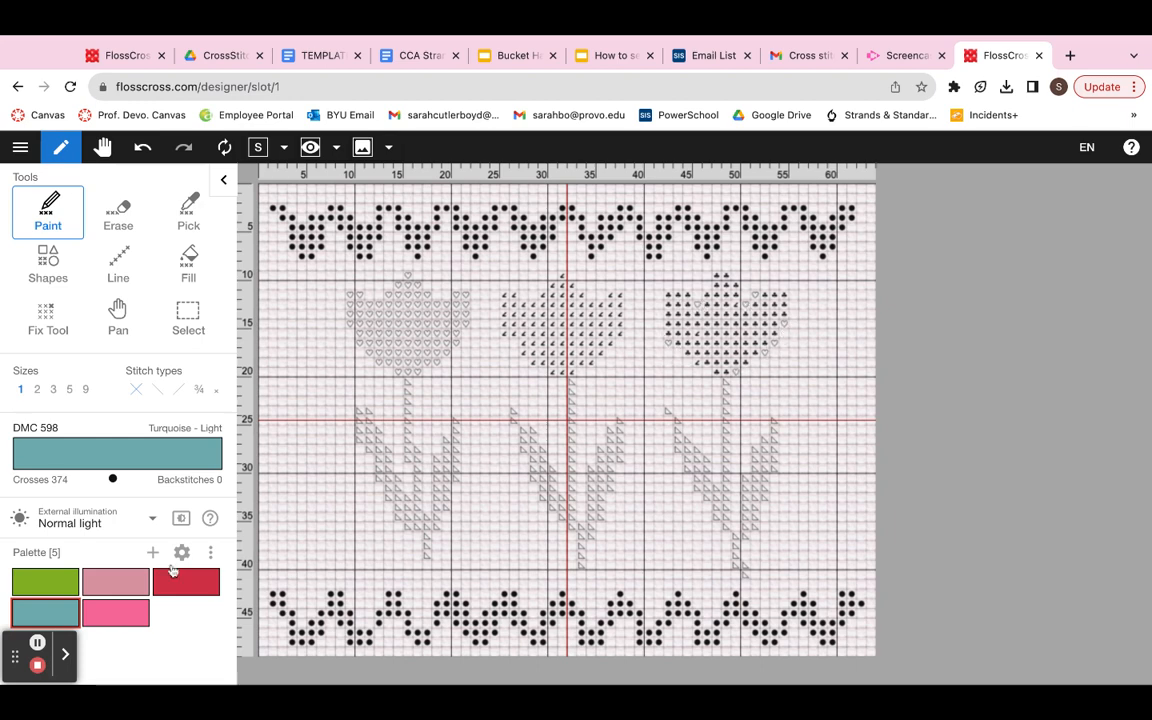
Step: Repaint the stray antique mauve stitches on the right side of the third tulip's blossom in DMC 603 Cranberry
left_click(123, 581)
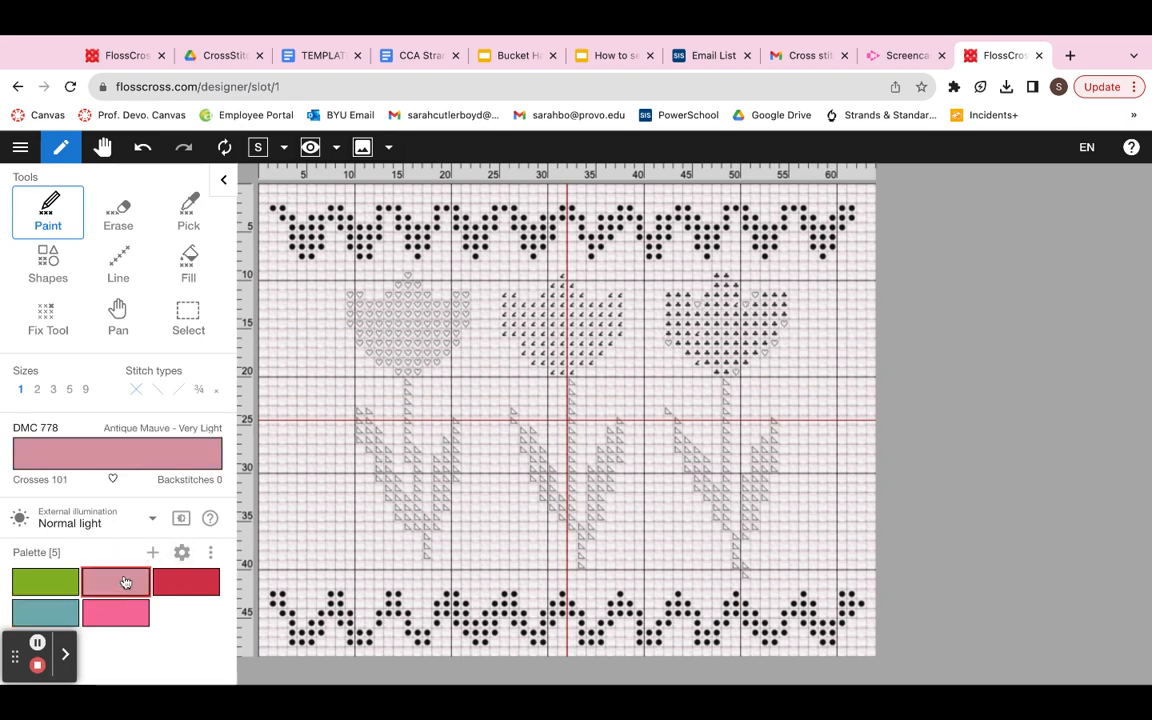
left_click(114, 616)
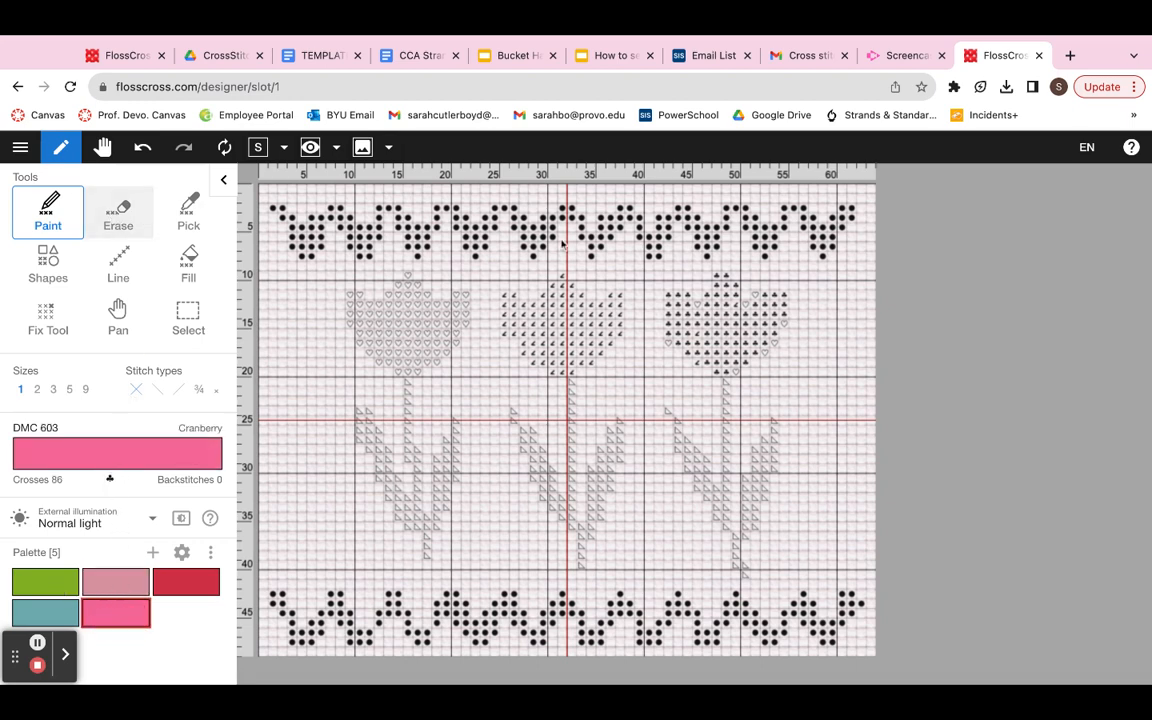
left_click(766, 356)
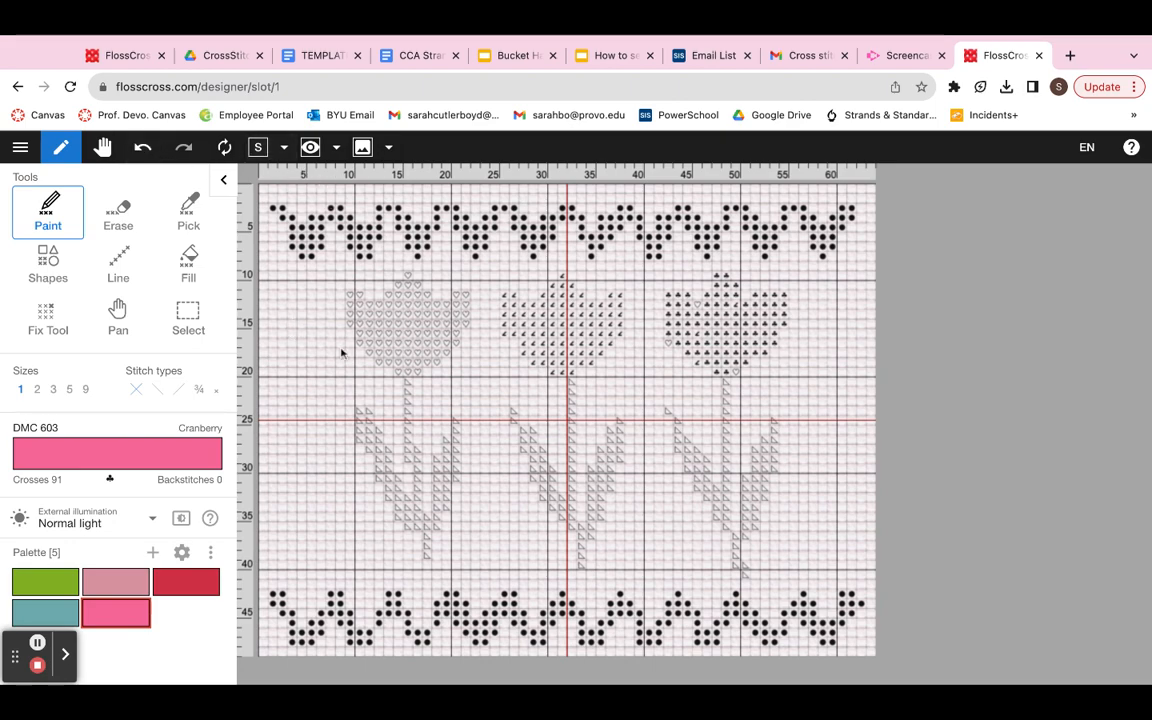
Step: Switch the pattern back to the colored stitch rendering and repaint the remaining stray stitches in the third tulip's blossom in DMC 603 Cranberry
left_click(258, 147)
left_click(255, 218)
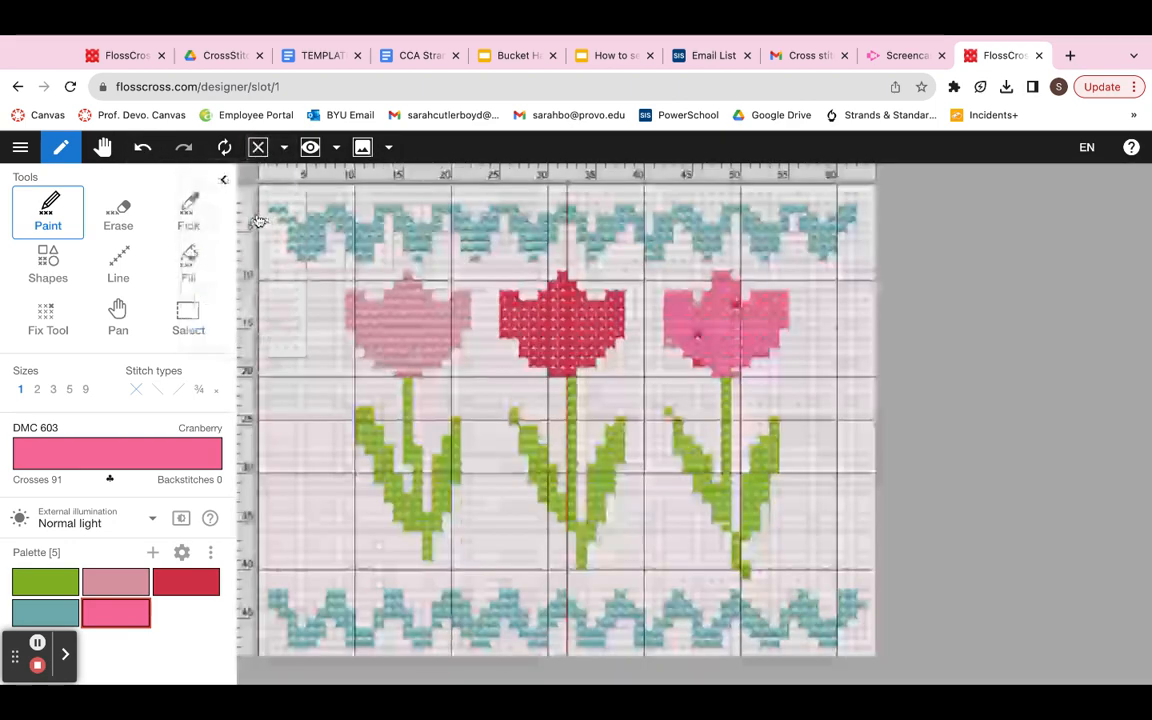
left_click(698, 336)
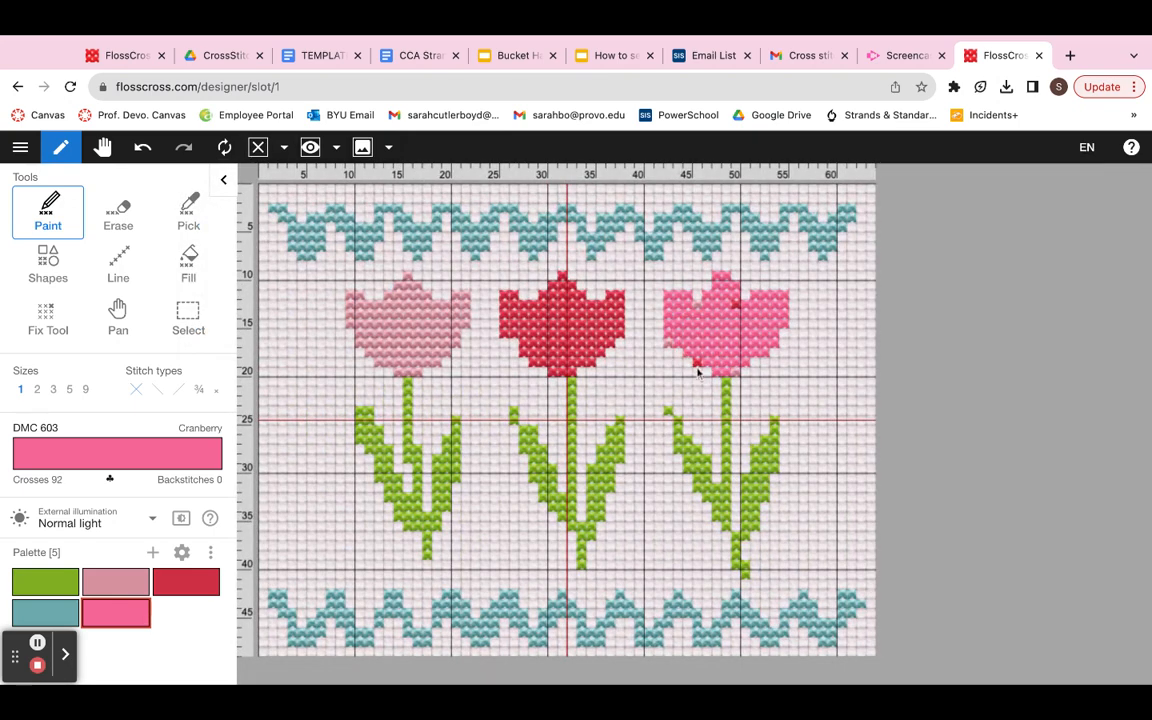
left_click(708, 308)
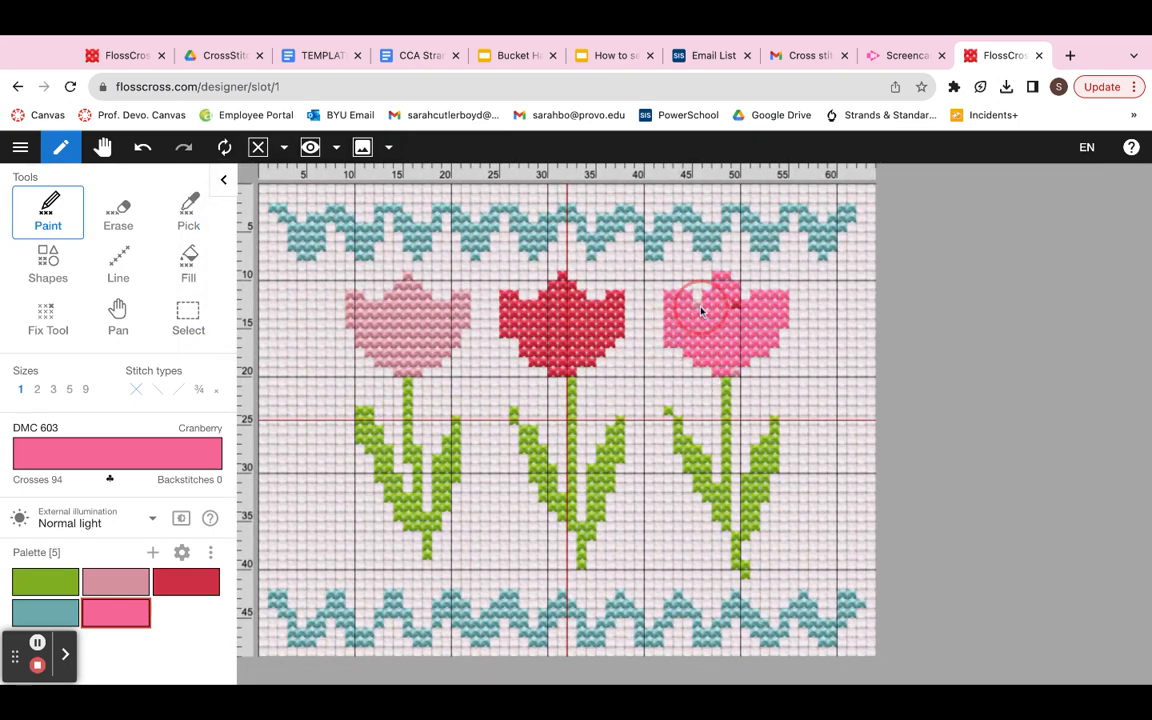
left_click(738, 309)
left_click(733, 376)
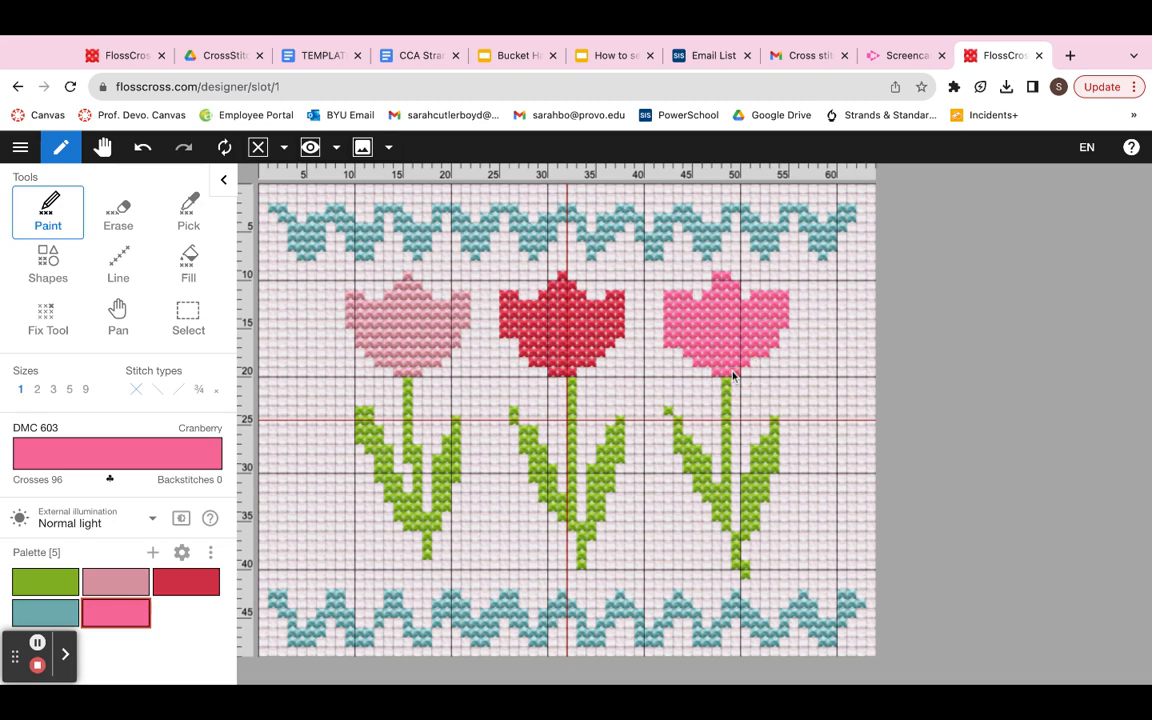
Step: Open the pattern's PDF export and turn on the PDF preview
left_click(19, 148)
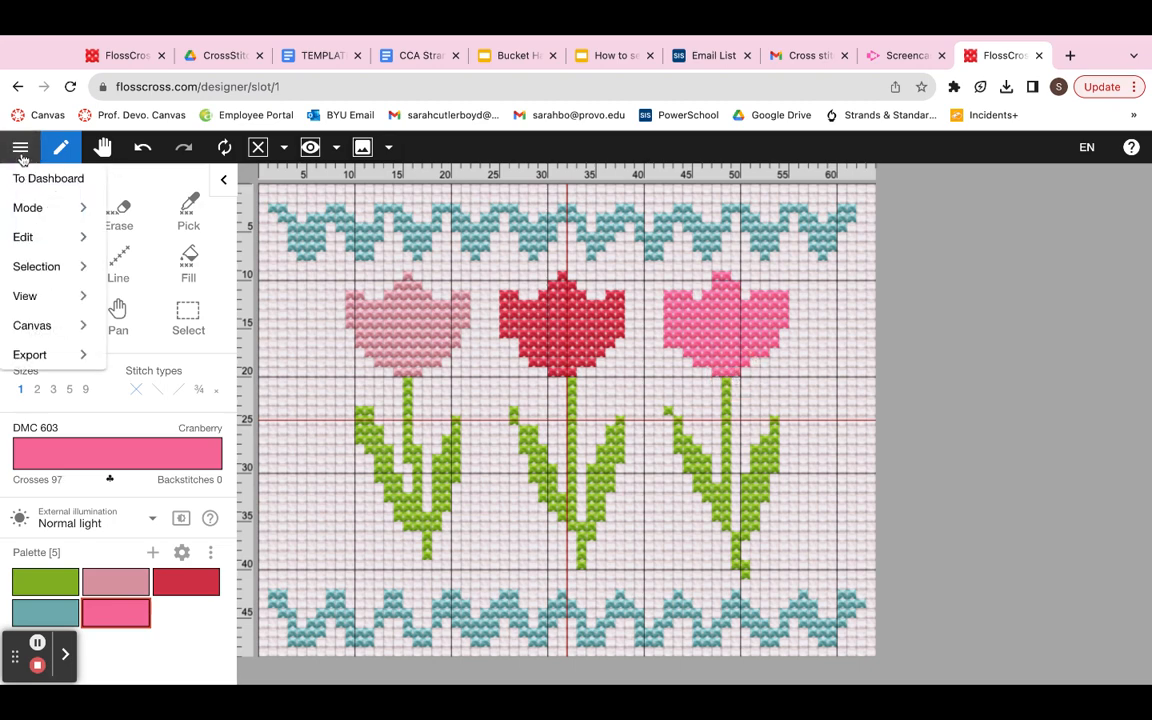
left_click(43, 354)
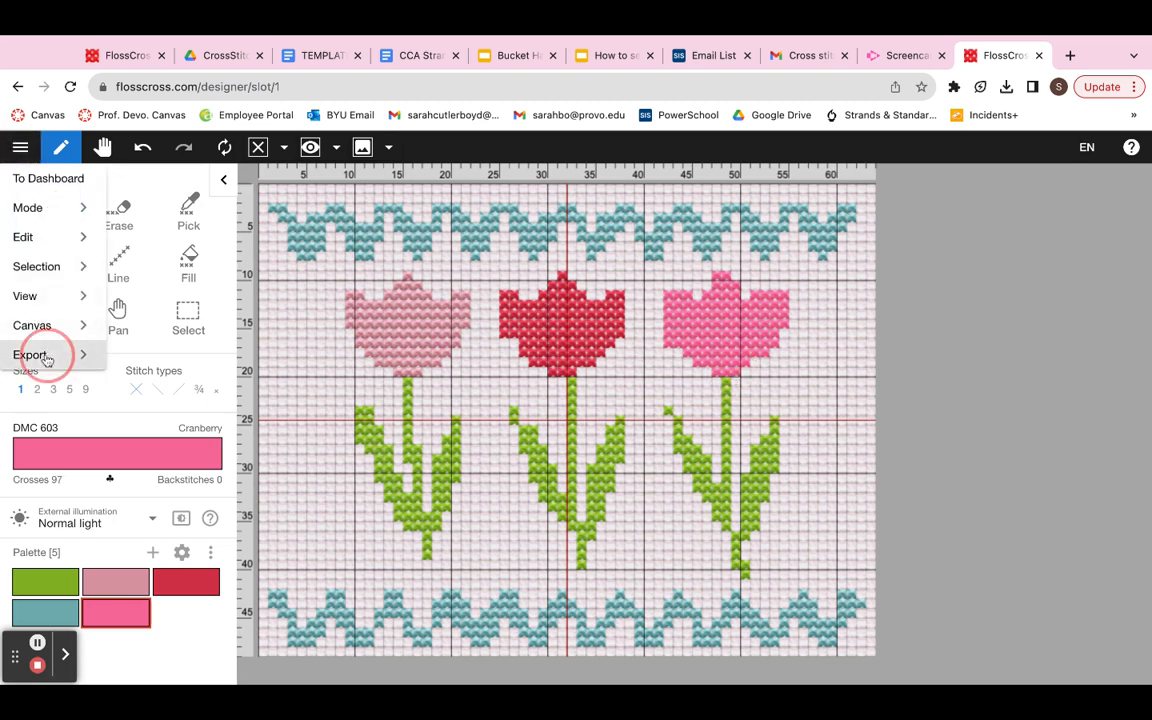
left_click(140, 356)
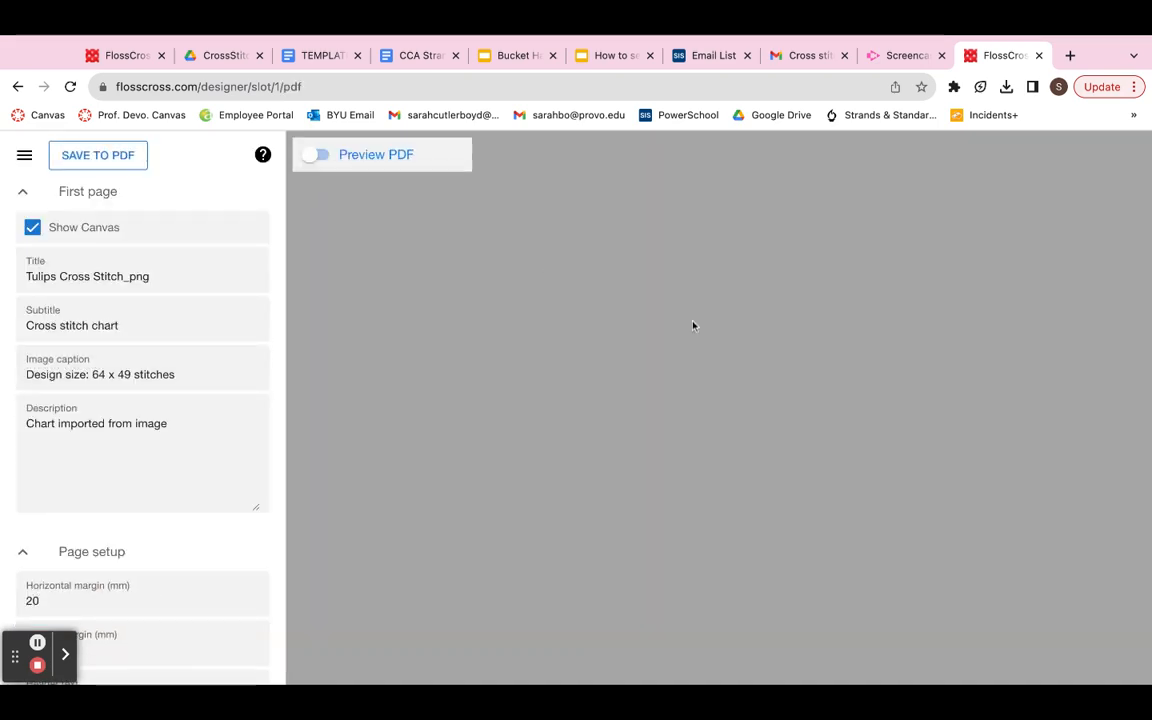
left_click(316, 155)
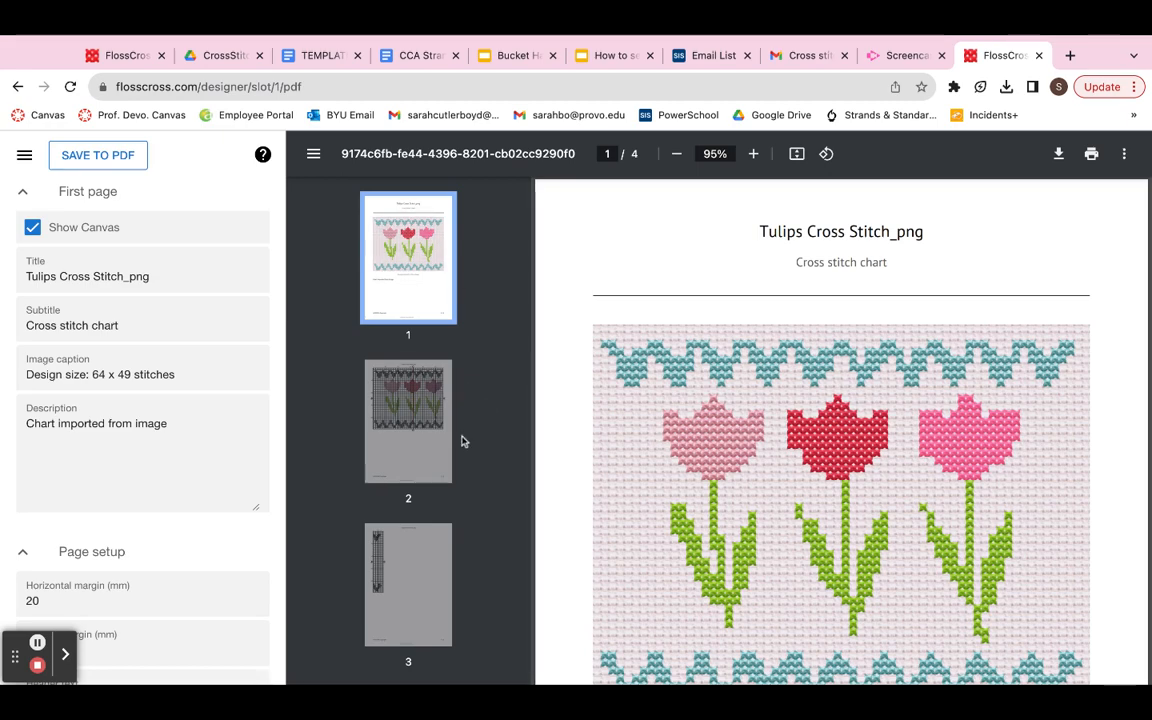
Step: Examine the PDF preview's pages, comparing the color-and-symbol chart pages with the cover page's stitched picture and caption
left_click(419, 400)
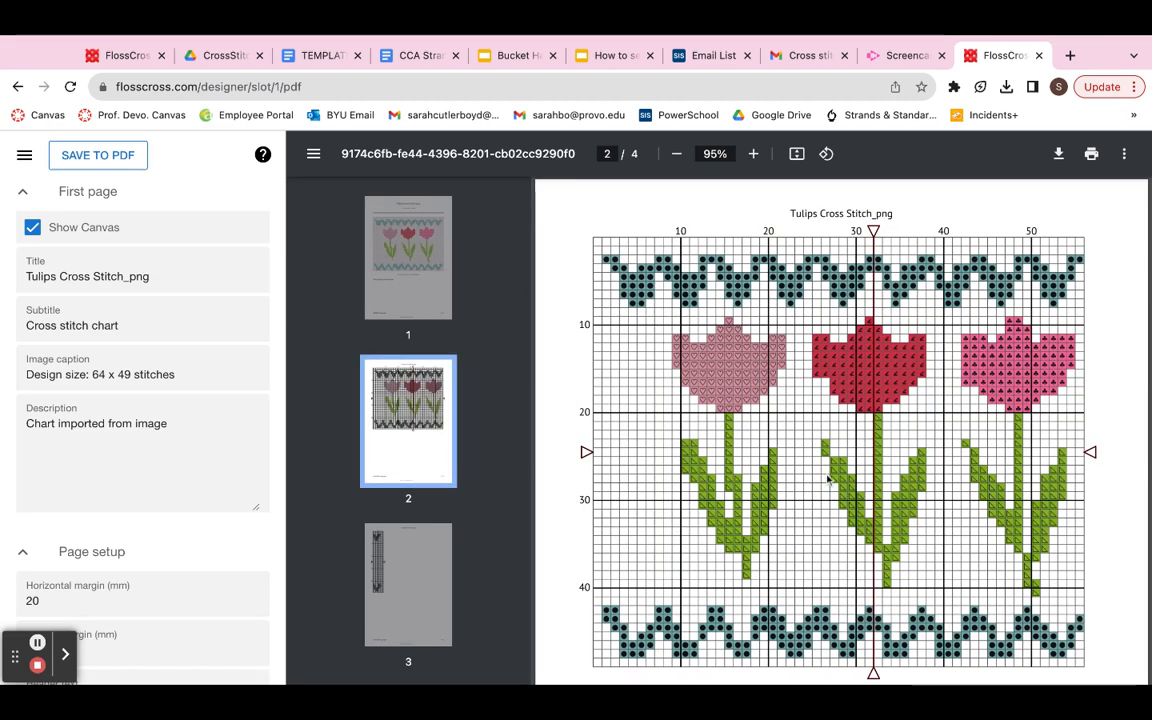
scroll(828, 478, "down", 2)
scroll(828, 478, "down", 5)
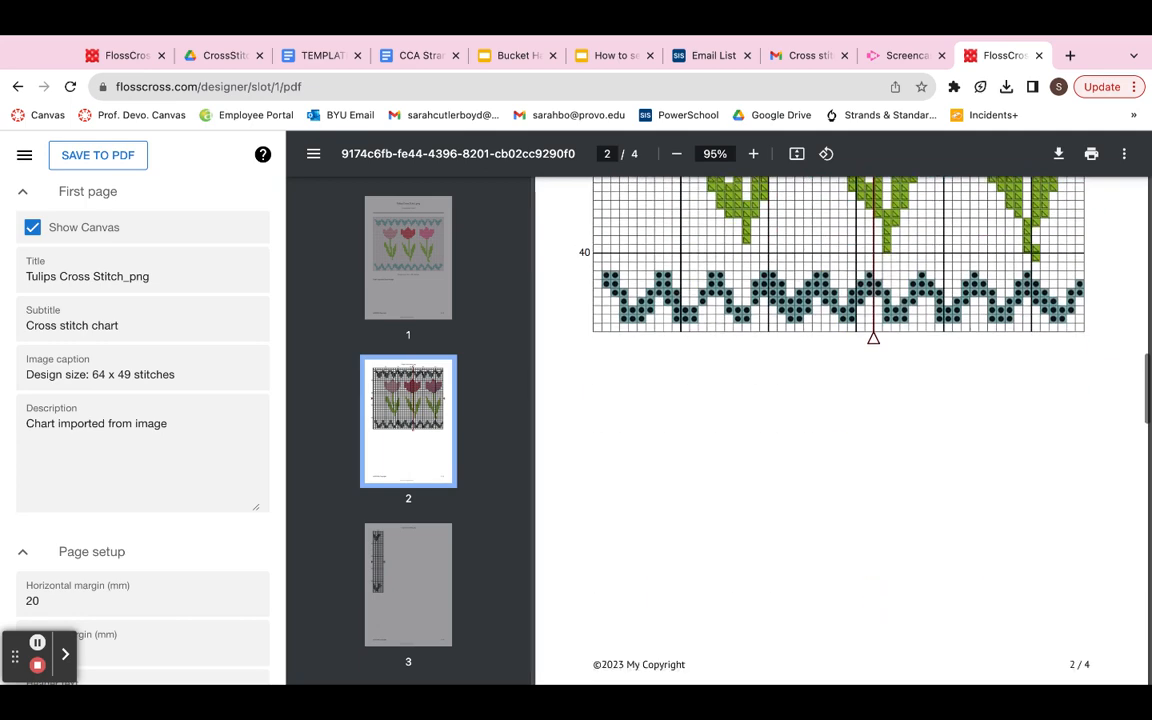
left_click(419, 571)
left_click(409, 420)
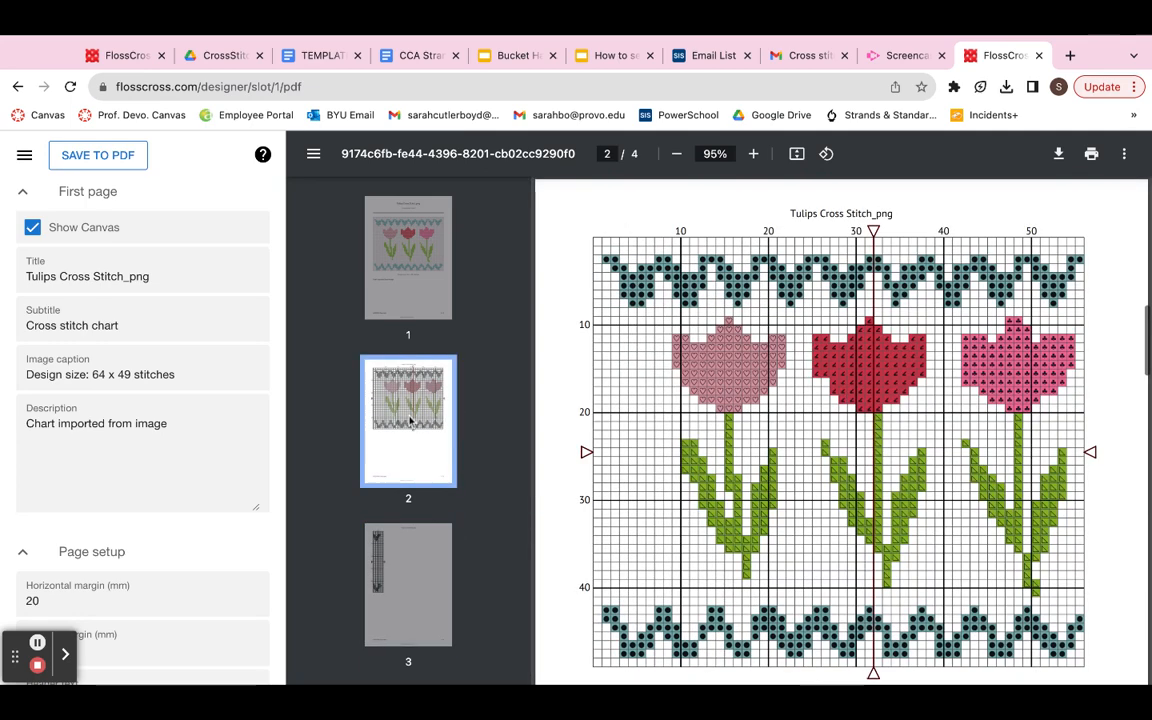
scroll(918, 385, "down", 1)
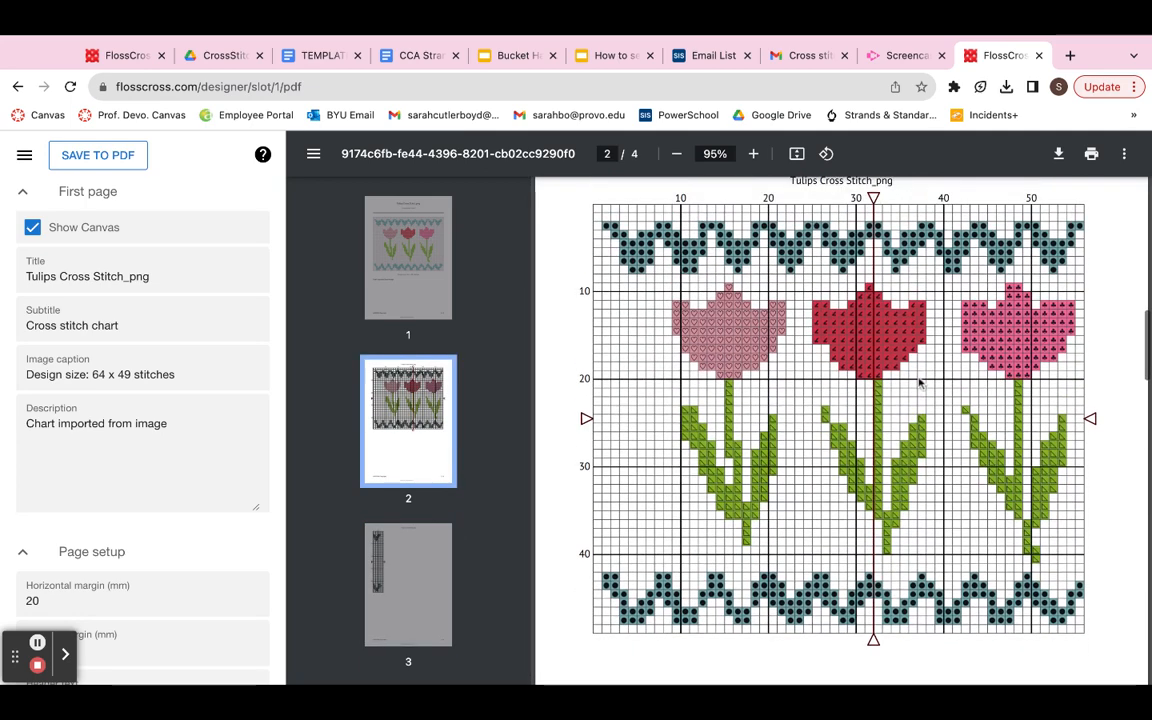
scroll(920, 382, "up", 10)
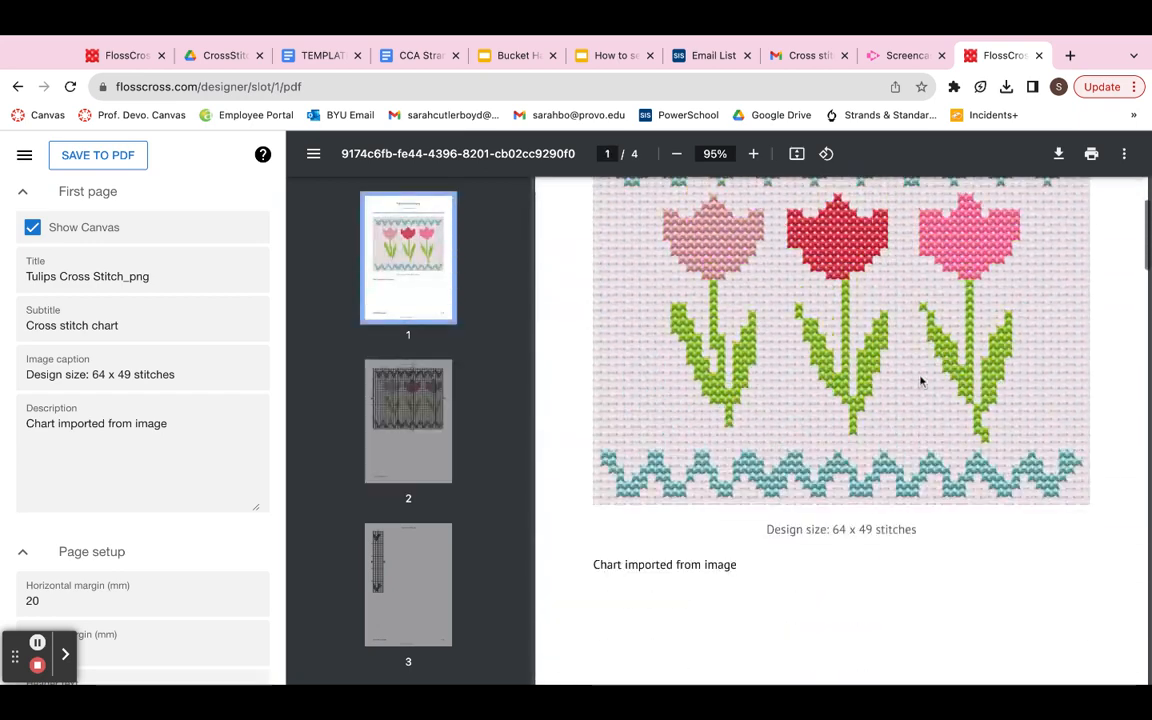
scroll(920, 382, "up", 2)
scroll(930, 370, "down", 3)
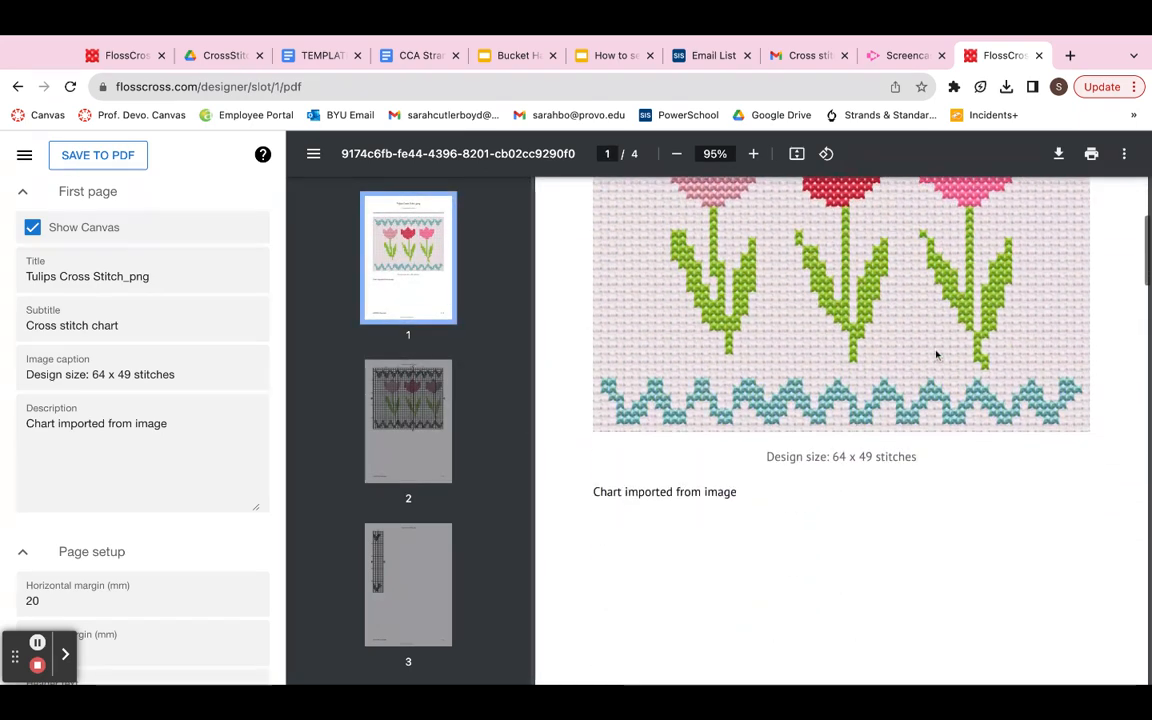
scroll(937, 355, "up", 4)
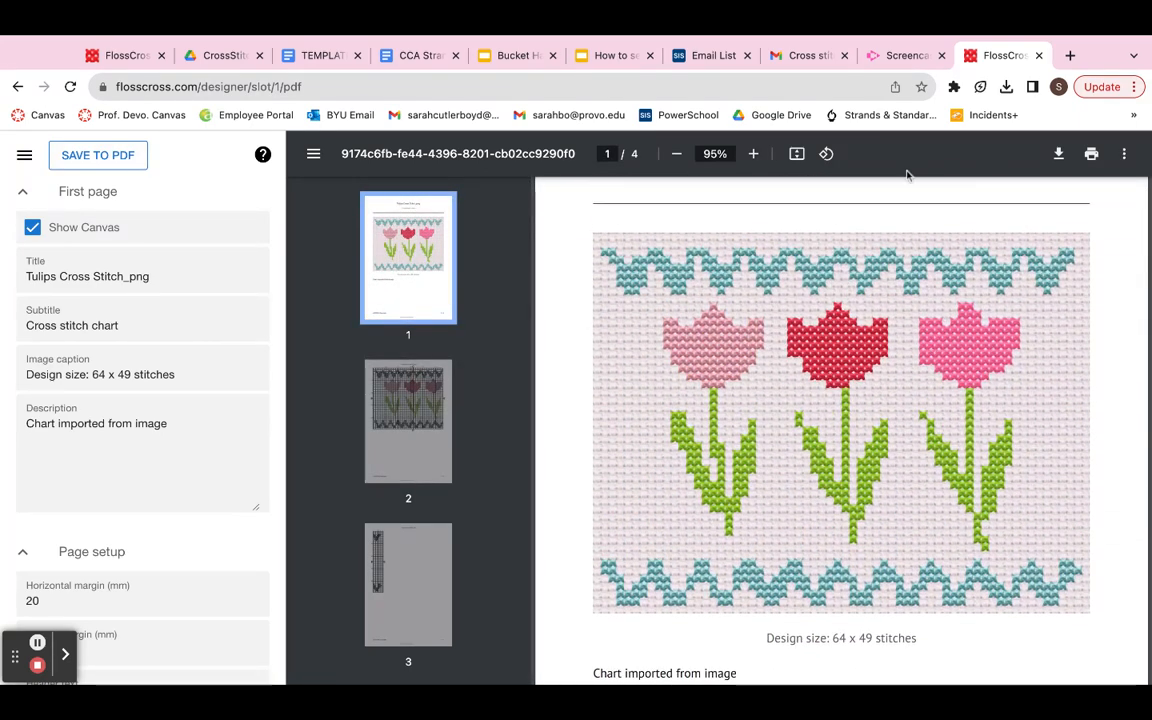